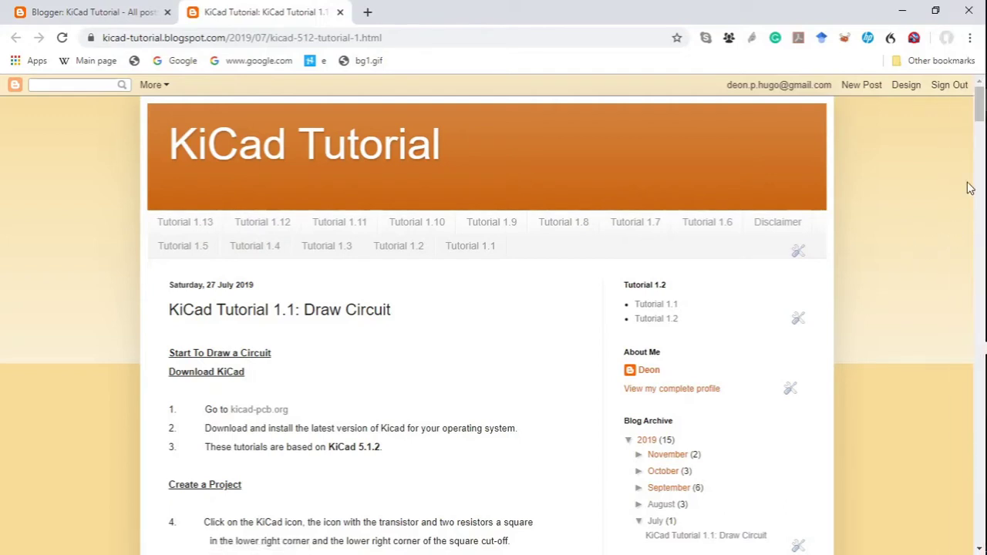
Bring up the LTspice page on the Analog Devices site and examine its download options for each operating system.
{"action": "mouse_move", "coordinate": [978, 154]}
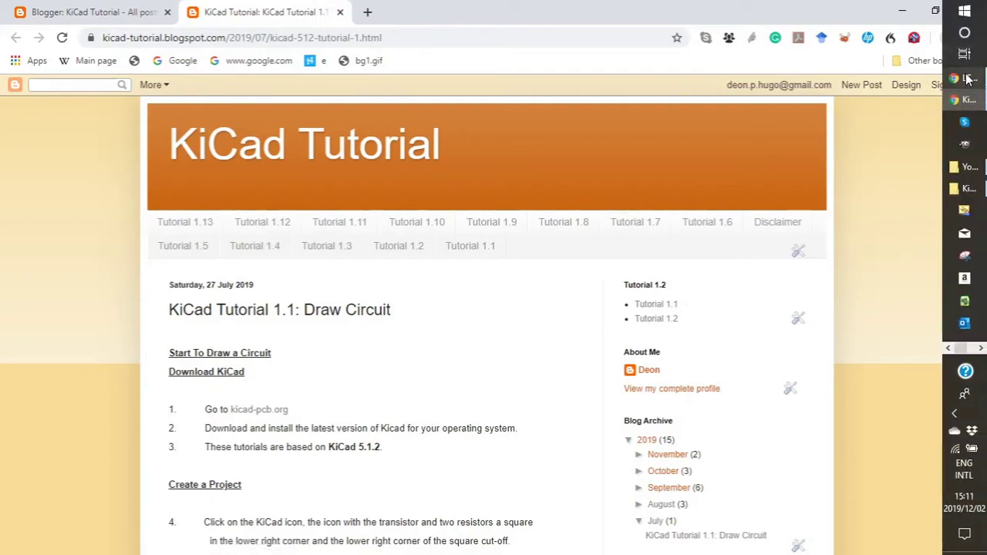
{"action": "mouse_move", "coordinate": [969, 78]}
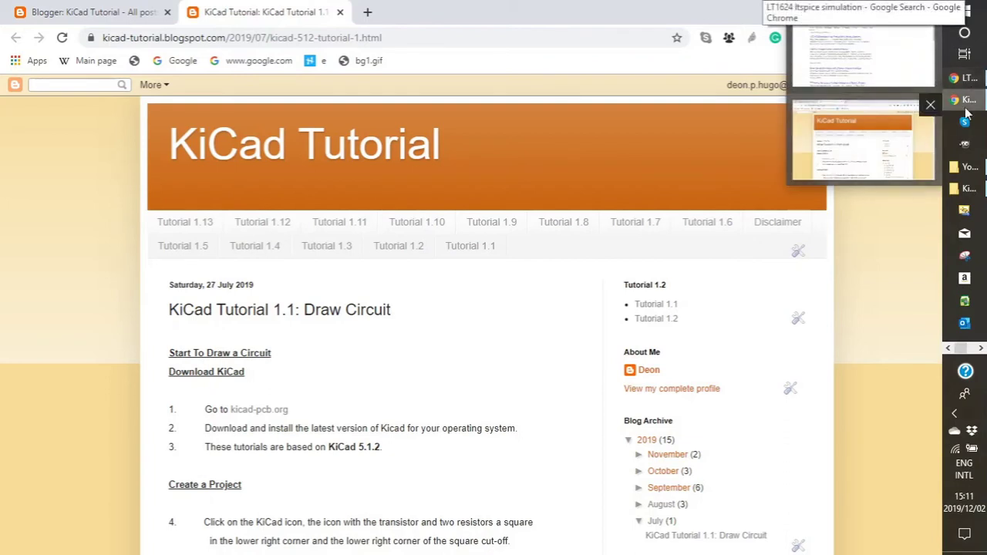
{"action": "left_click", "coordinate": [980, 348]}
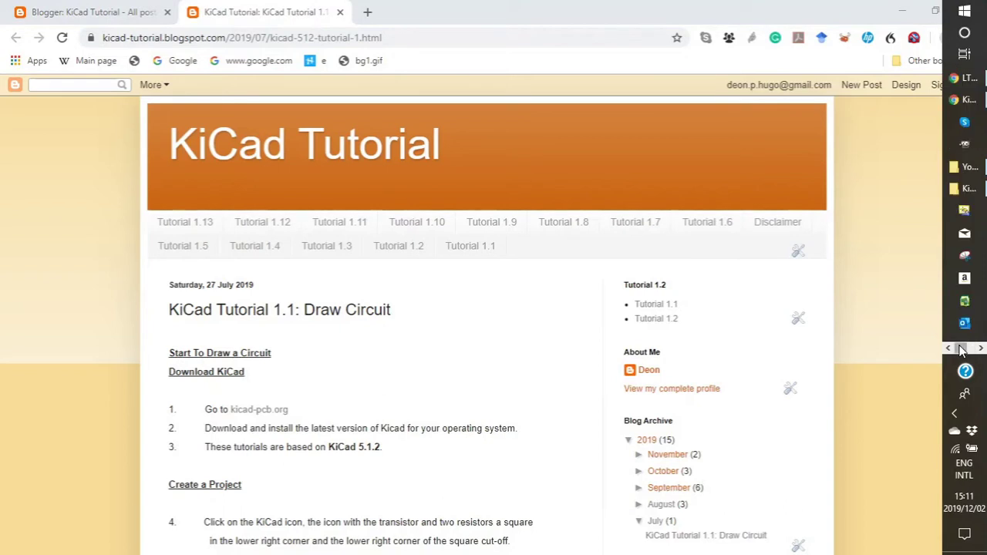
{"action": "left_click", "coordinate": [961, 349]}
{"action": "mouse_move", "coordinate": [963, 90]}
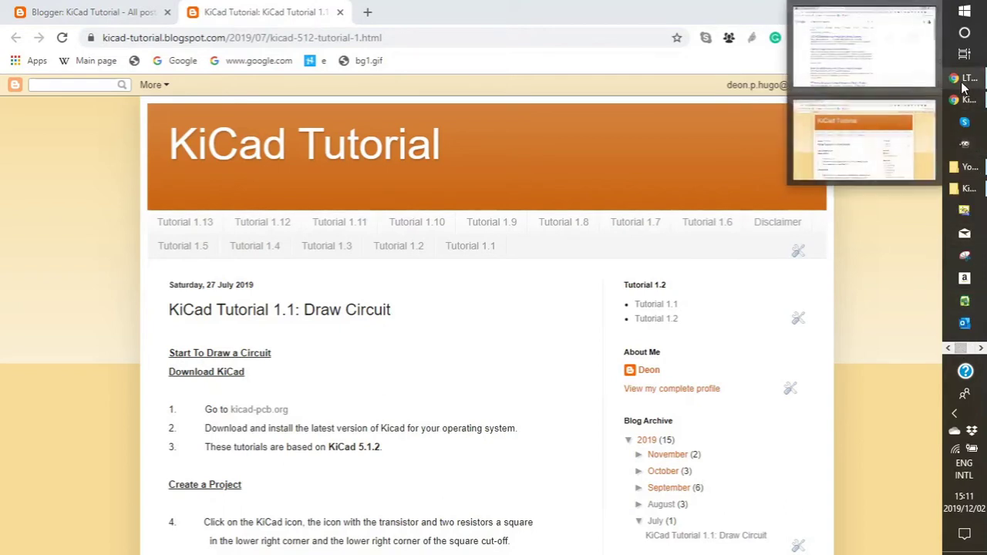
{"action": "left_click", "coordinate": [928, 72]}
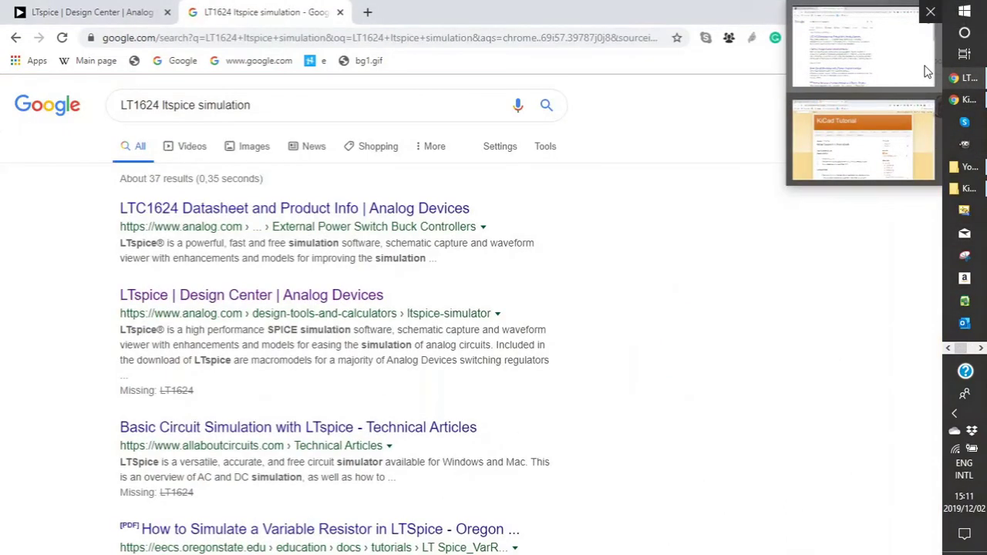
{"action": "left_click", "coordinate": [123, 11]}
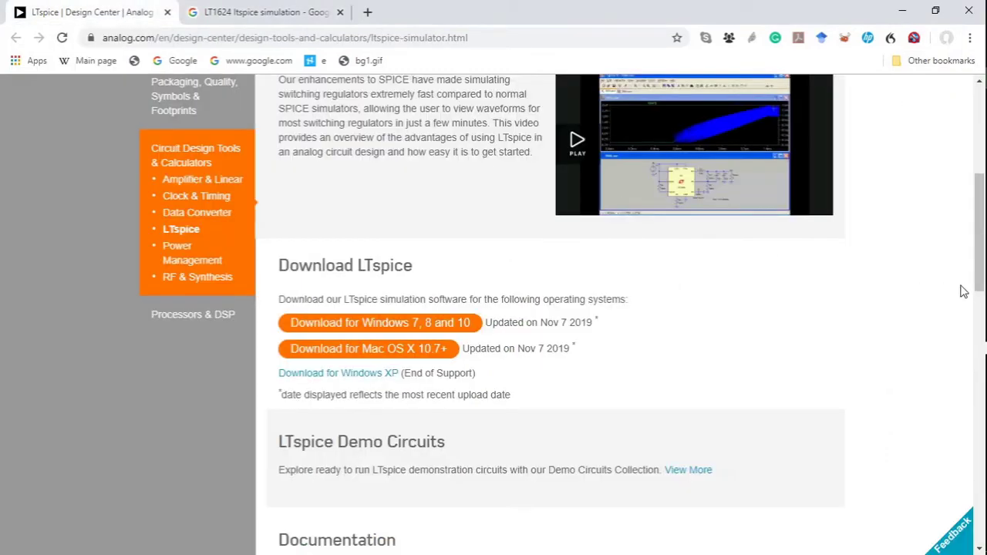
{"action": "mouse_move", "coordinate": [979, 282]}
{"action": "left_mouse_down"}
{"action": "mouse_move", "coordinate": [962, 196]}
{"action": "mouse_move", "coordinate": [982, 245]}
{"action": "mouse_move", "coordinate": [974, 290]}
{"action": "mouse_move", "coordinate": [964, 221]}
{"action": "mouse_move", "coordinate": [979, 264]}
{"action": "left_mouse_up"}
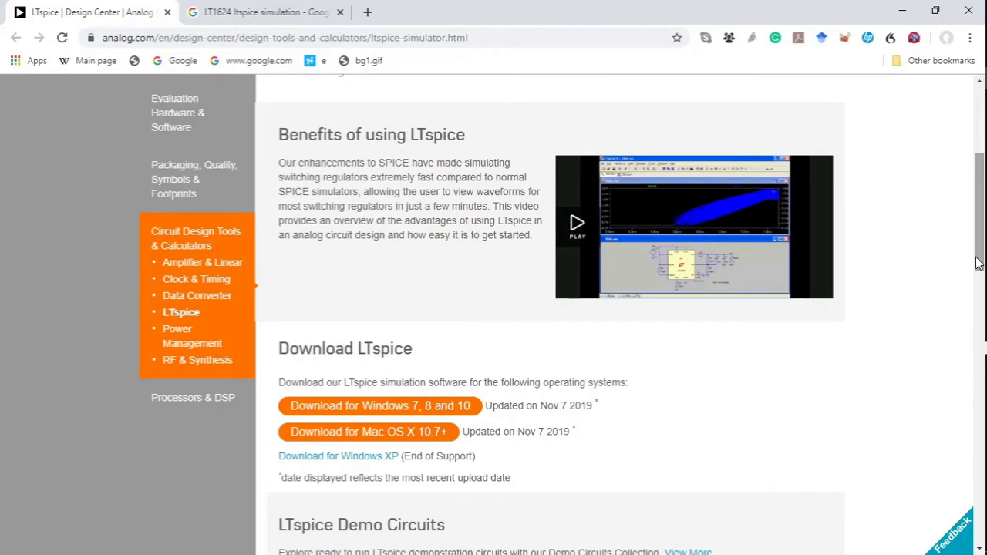
{"action": "left_click_drag", "start_coordinate": [978, 264], "coordinate": [978, 302]}
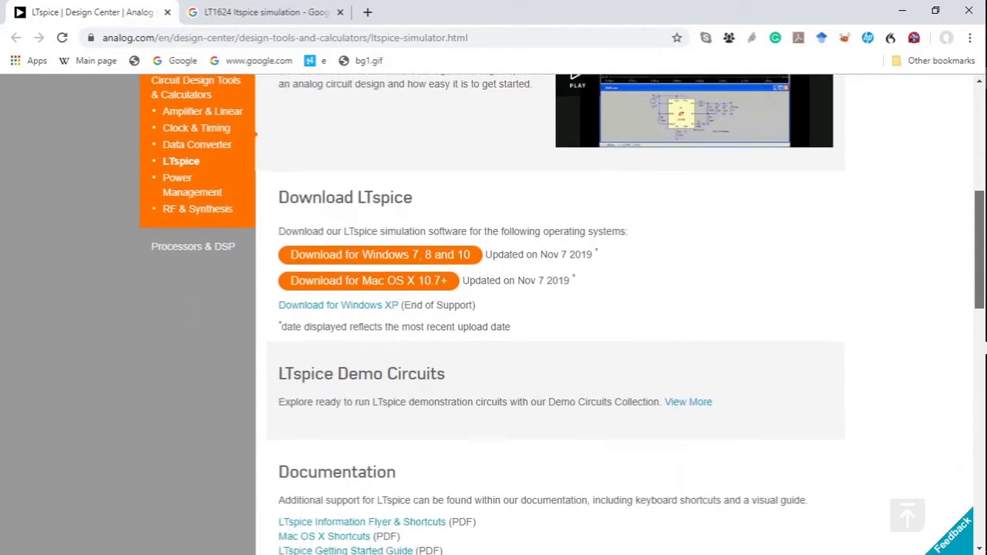
{"action": "mouse_move", "coordinate": [985, 301]}
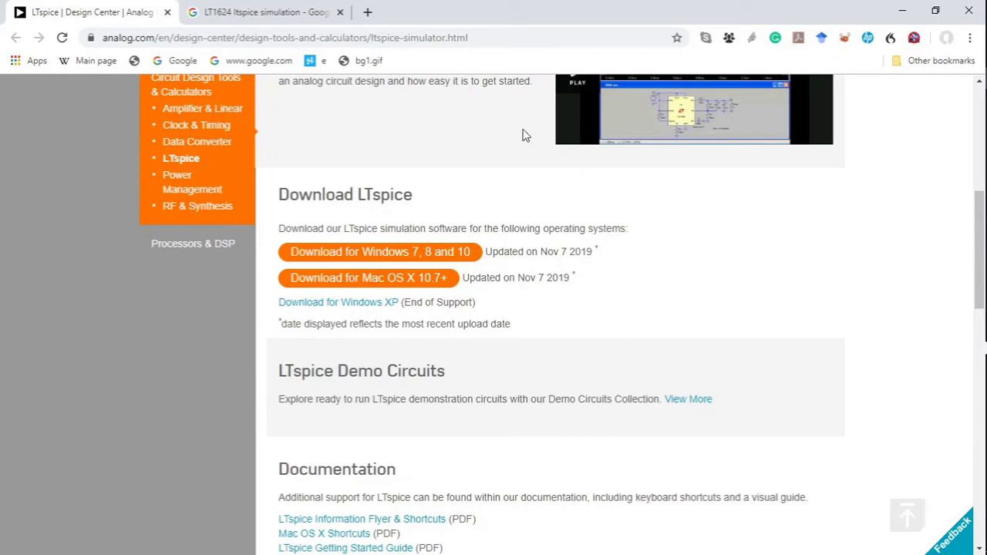
Search Google for "ltc1624 ltspice simulation" in a new browser tab.
{"action": "left_click", "coordinate": [367, 12]}
{"action": "left_click", "coordinate": [349, 308]}
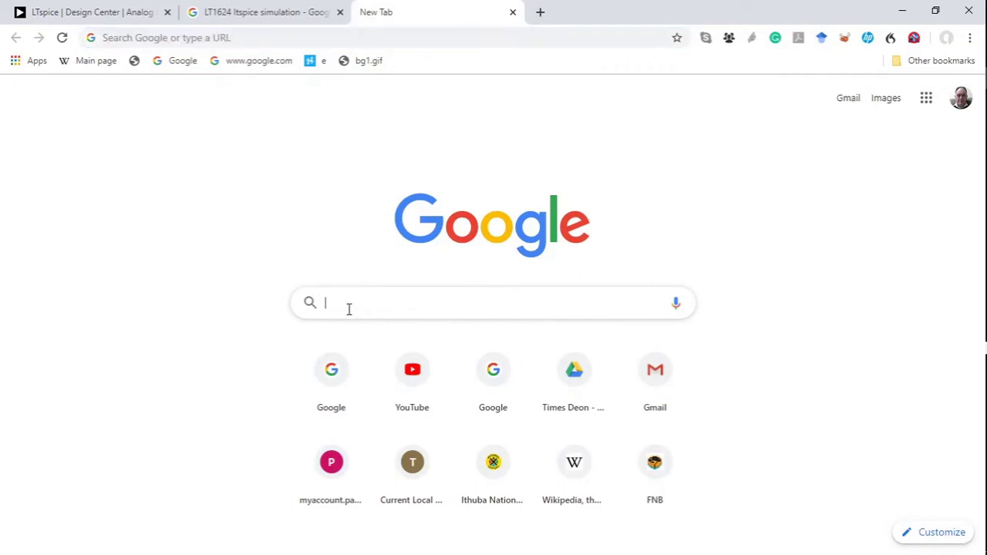
{"action": "type", "text": "lt"}
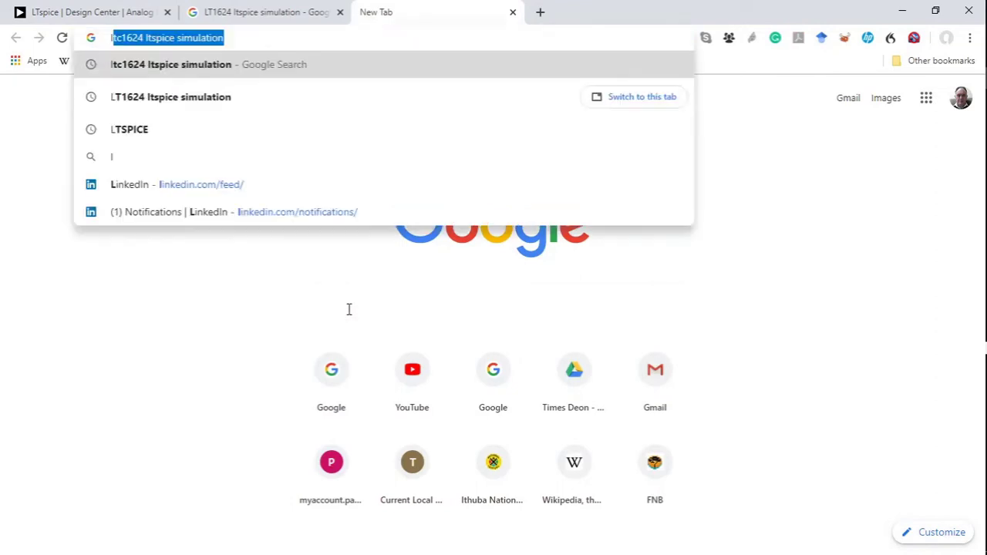
{"action": "type", "text": "c"}
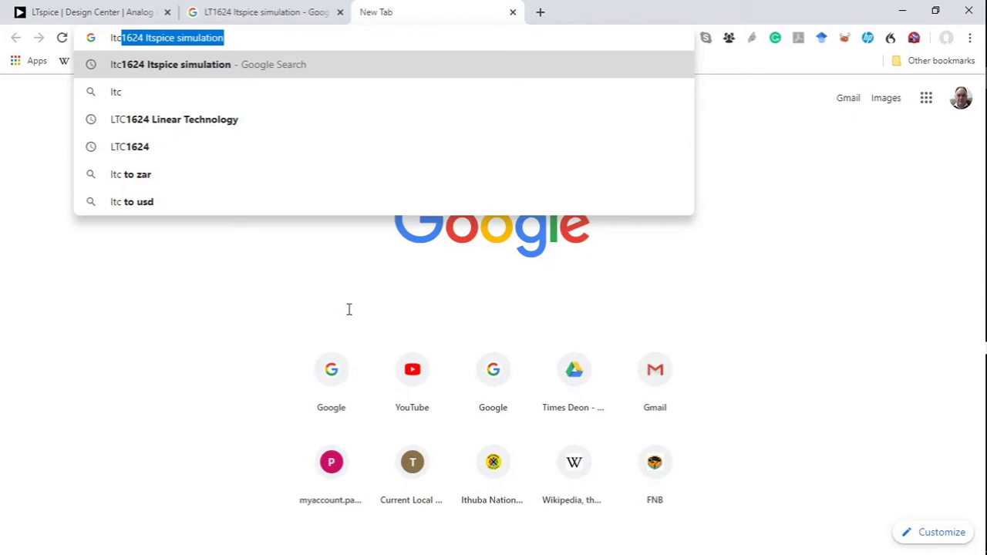
{"action": "key", "text": "Right"}
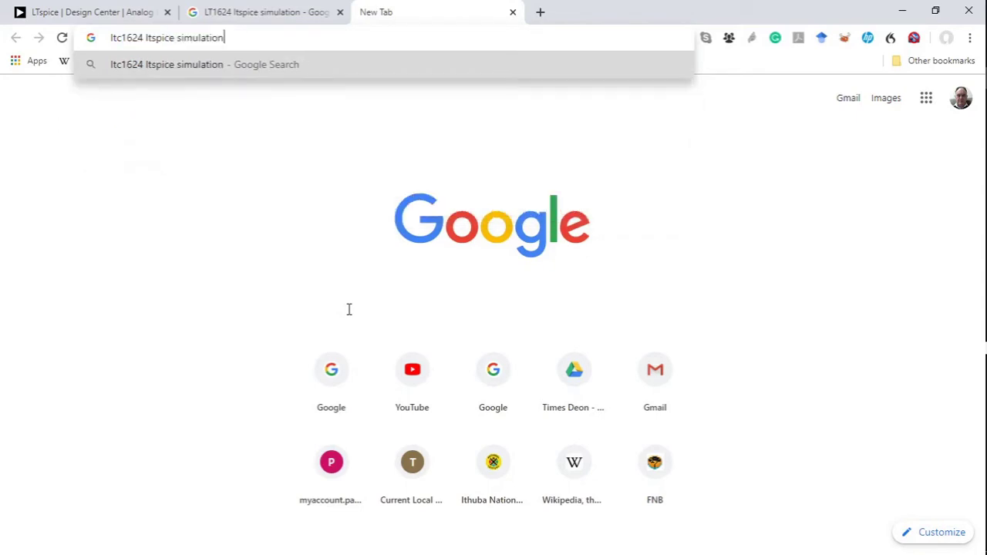
{"action": "key", "text": "Return"}
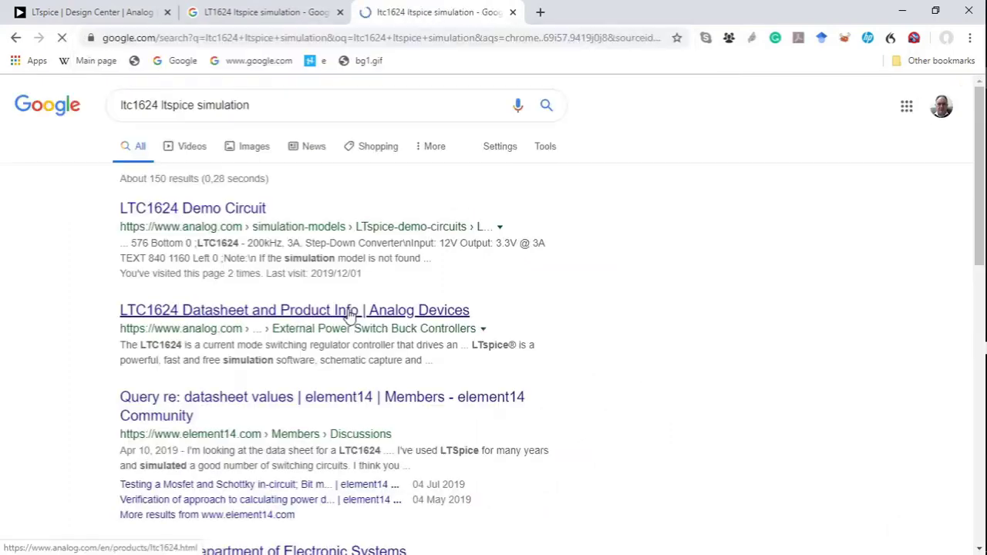
Download the LTC1624 Demo Circuit file from the search results and open it.
{"action": "left_click", "coordinate": [231, 219]}
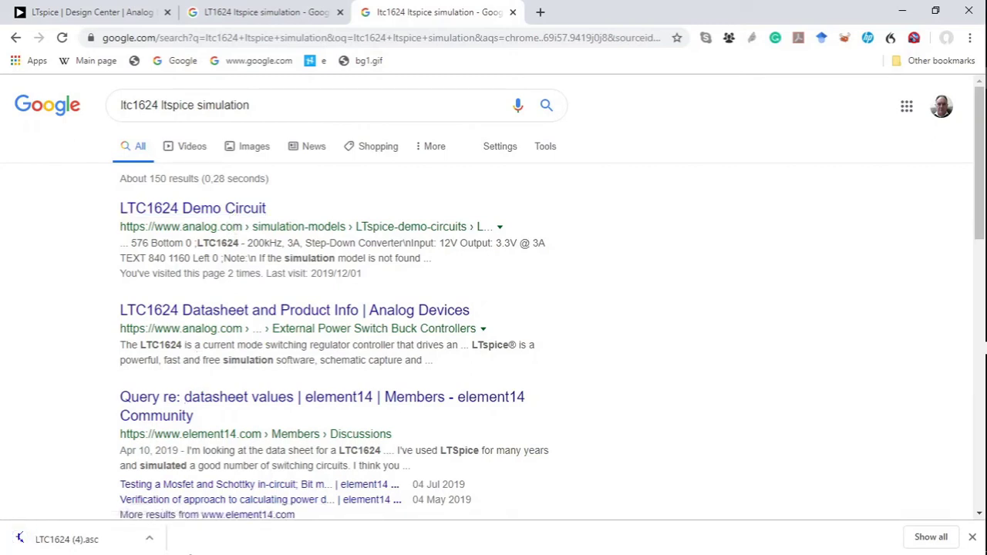
{"action": "left_click", "coordinate": [151, 542]}
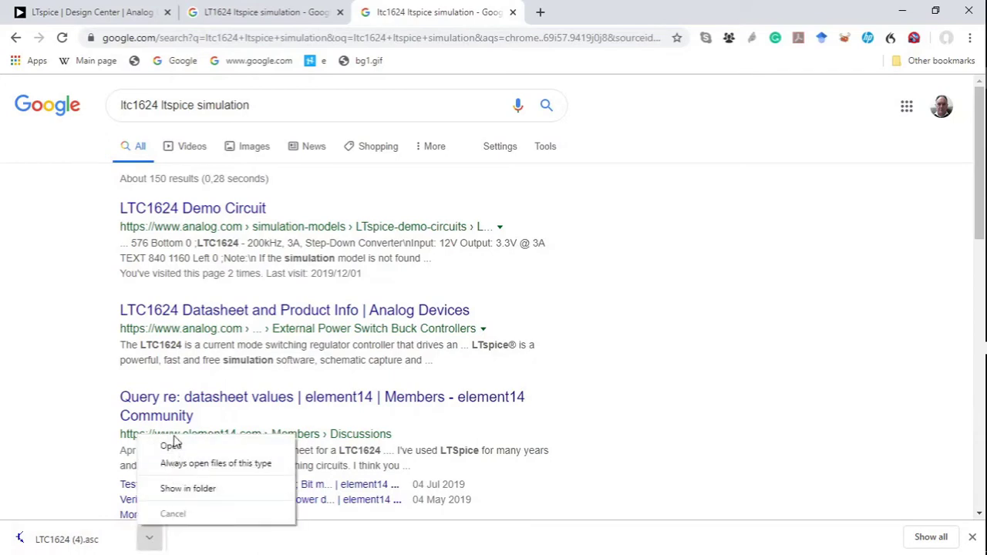
{"action": "left_click", "coordinate": [173, 445]}
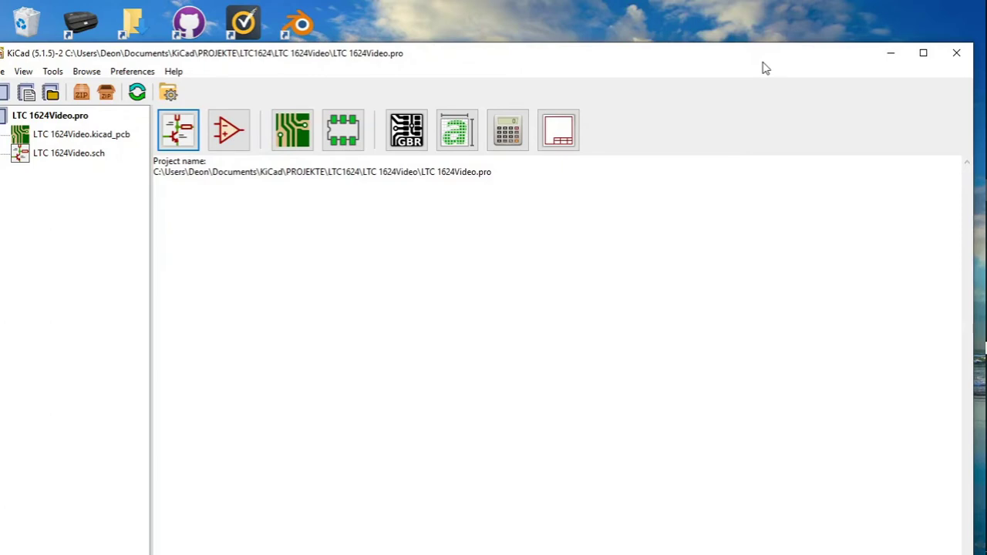
Switch to the maximized KiCad project window for LTC 1624Video and open its schematic in Eeschema.
{"action": "left_click", "coordinate": [924, 55]}
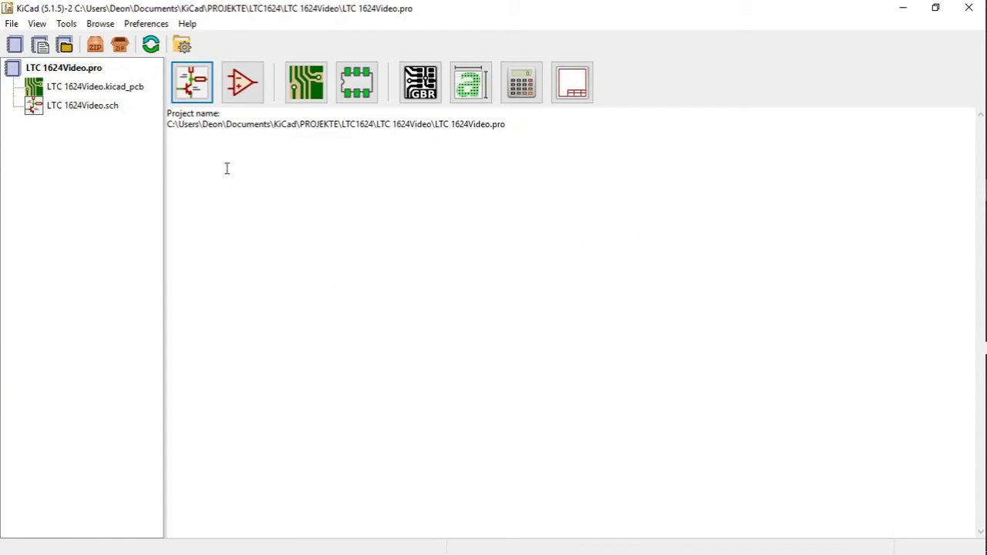
{"action": "left_click", "coordinate": [192, 98]}
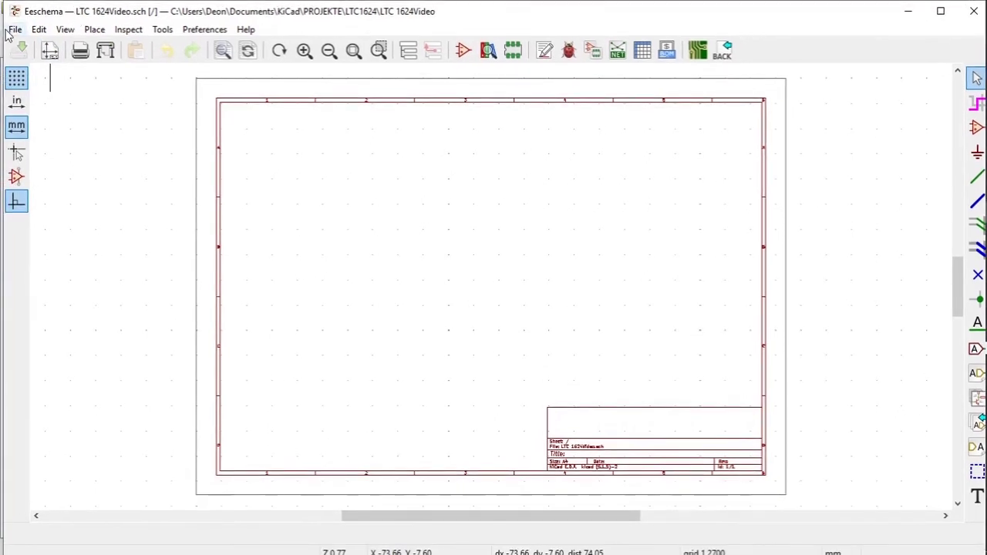
Set the issue date in the schematic's page settings to 2019-11-30.
{"action": "left_click", "coordinate": [10, 32]}
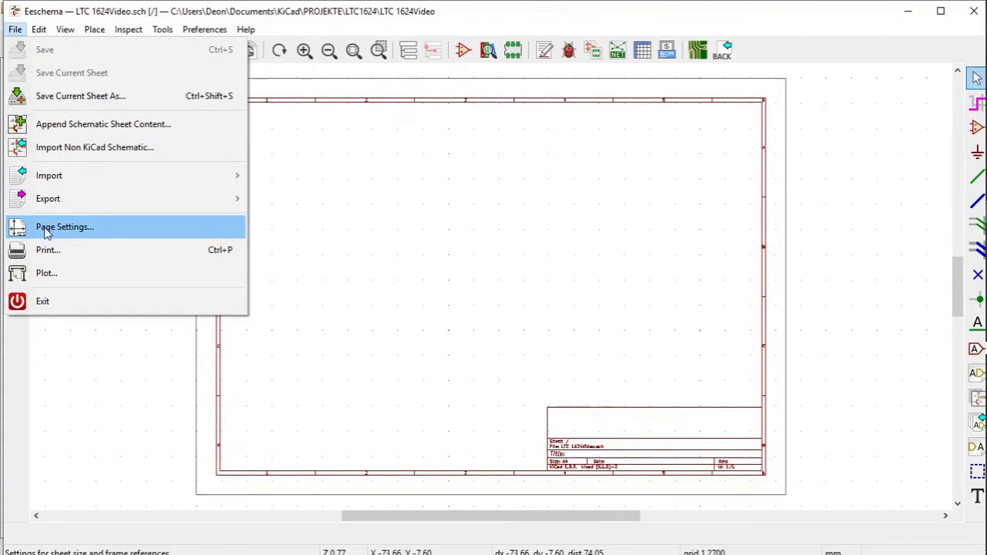
{"action": "left_click", "coordinate": [54, 226]}
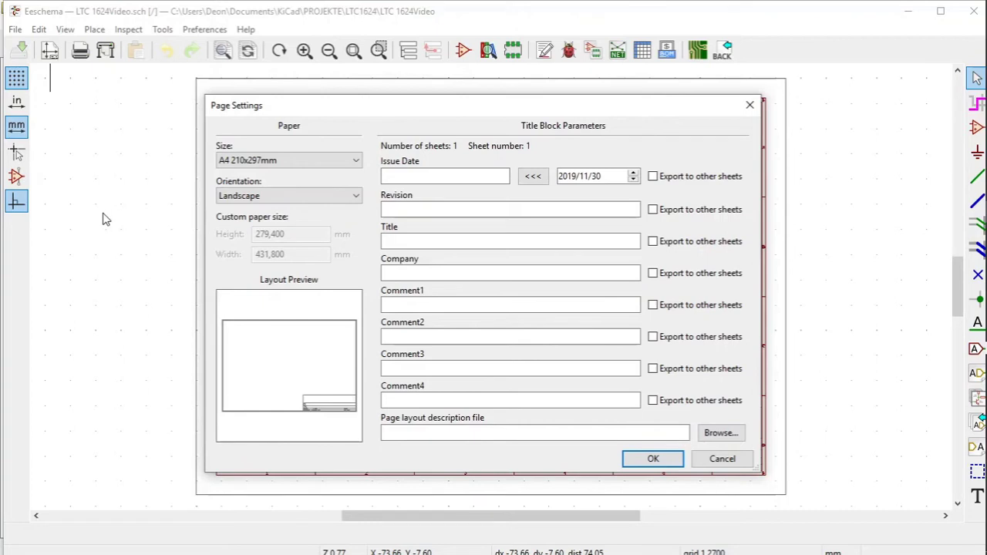
{"action": "left_click", "coordinate": [537, 178]}
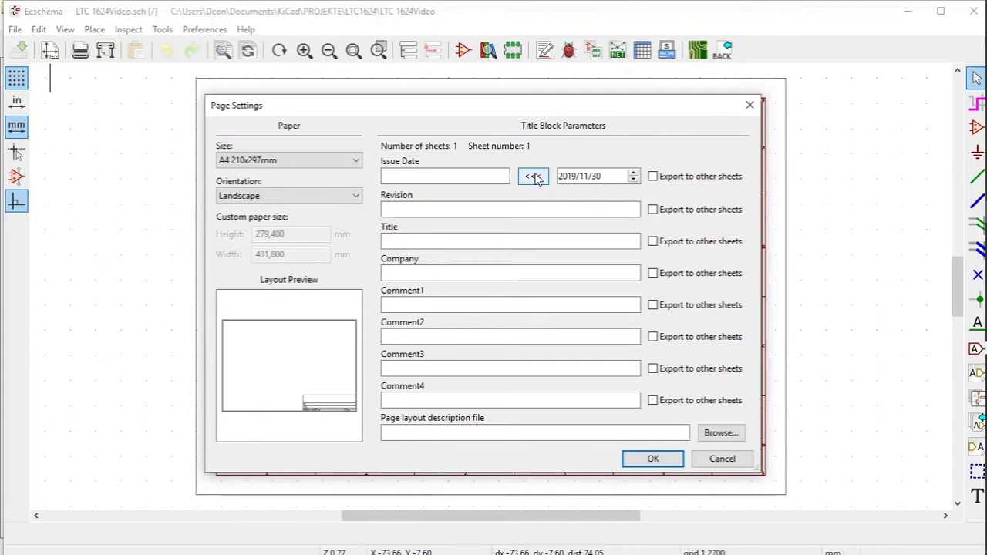
{"action": "left_click", "coordinate": [537, 177]}
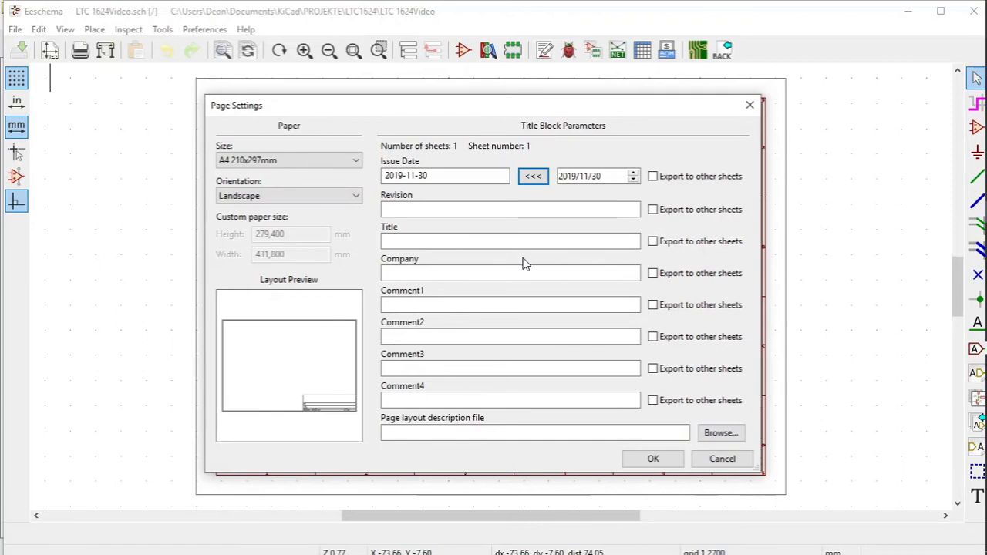
Enter the sheet title "Switching Regulator Controller 12VDC to 3.3VDC" and apply the page settings.
{"action": "left_click", "coordinate": [429, 244]}
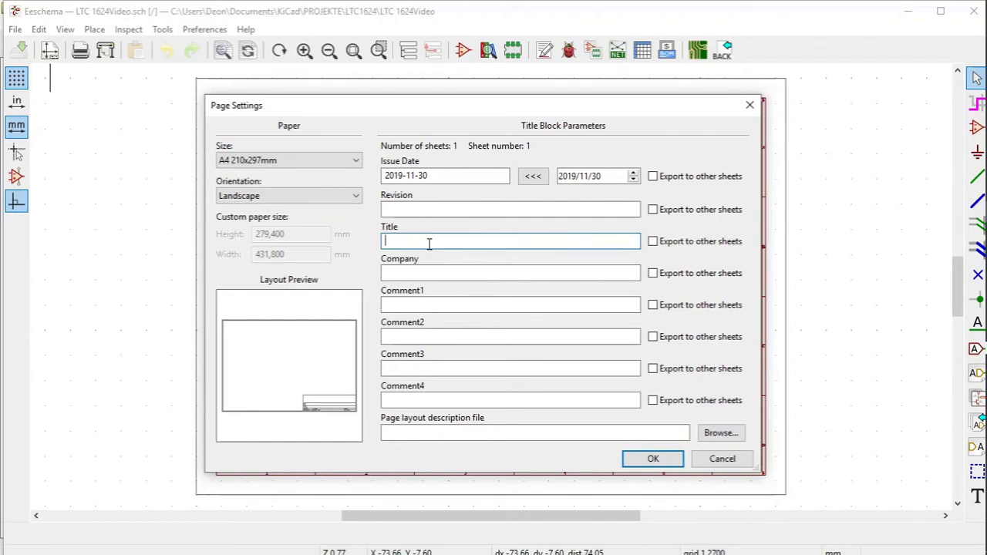
{"action": "type", "text": "Switching Regulator Co"}
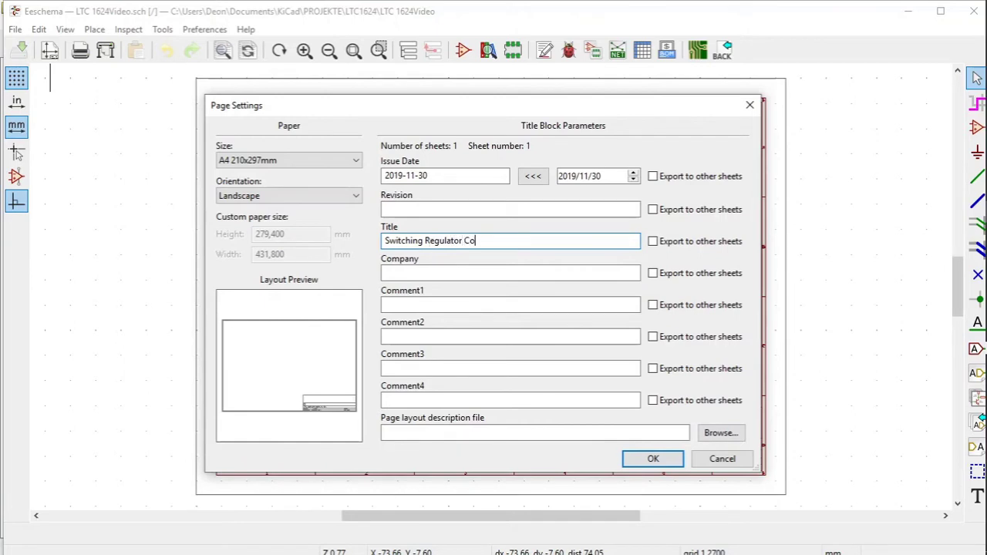
{"action": "type", "text": "ntroller"}
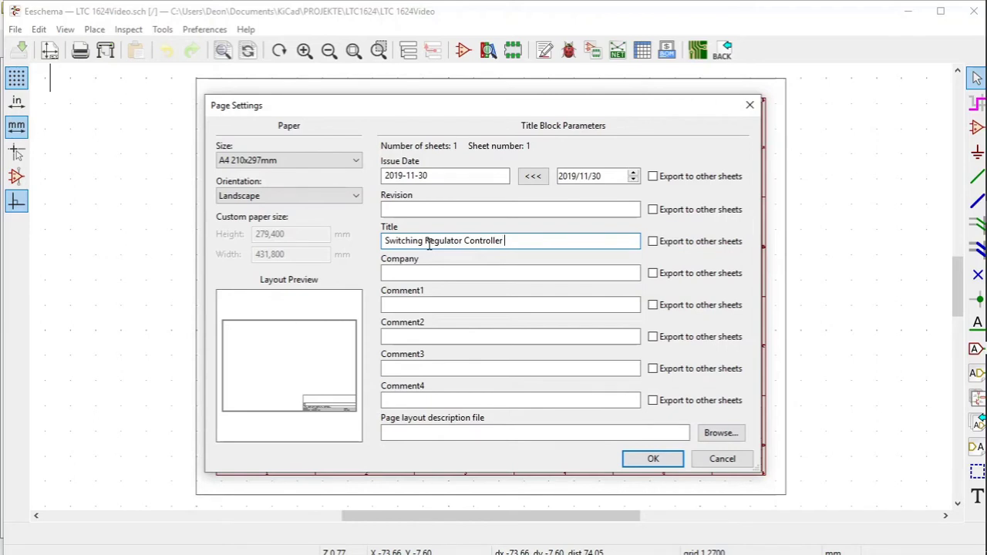
{"action": "type", "text": " 12VDC to 3.3VDC"}
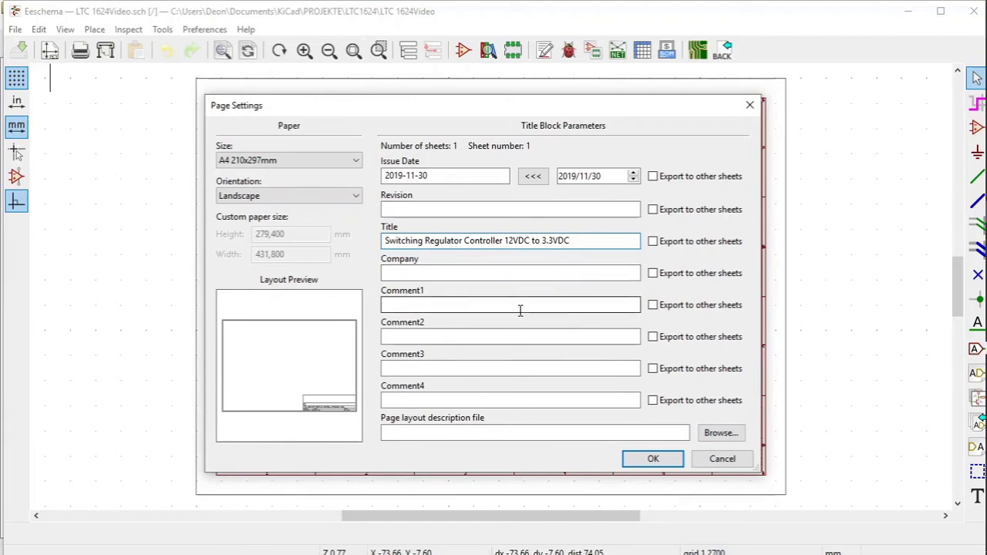
{"action": "left_click", "coordinate": [655, 460]}
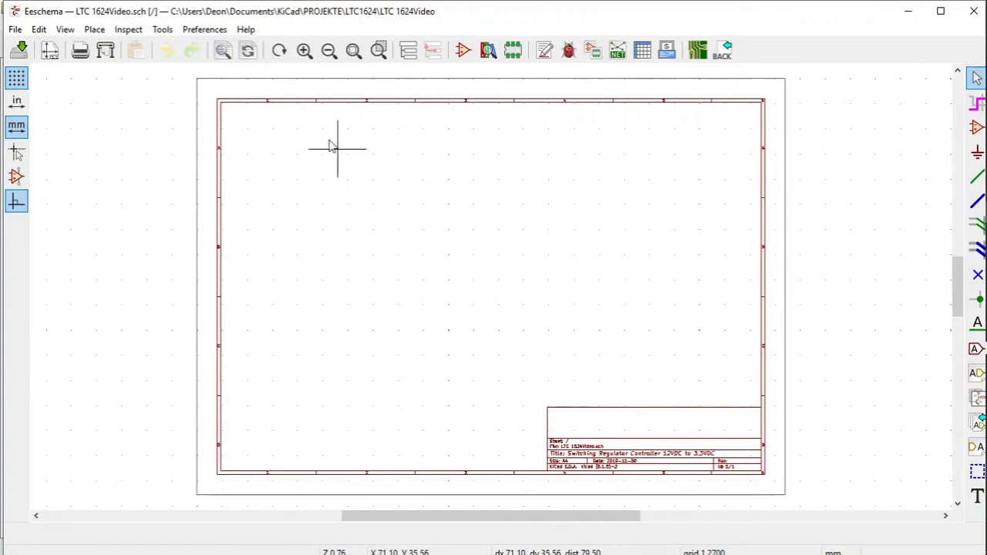
Examine the title and date in the sheet's title block up close, and return to the full-page view.
{"action": "left_click", "coordinate": [379, 52]}
{"action": "left_click_drag", "start_coordinate": [522, 380], "coordinate": [803, 388]}
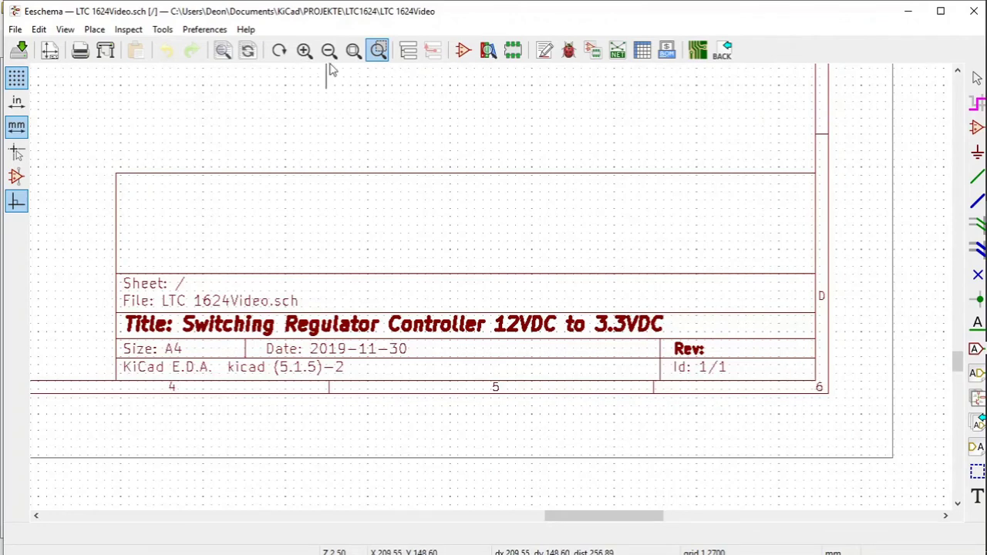
{"action": "left_click", "coordinate": [354, 51]}
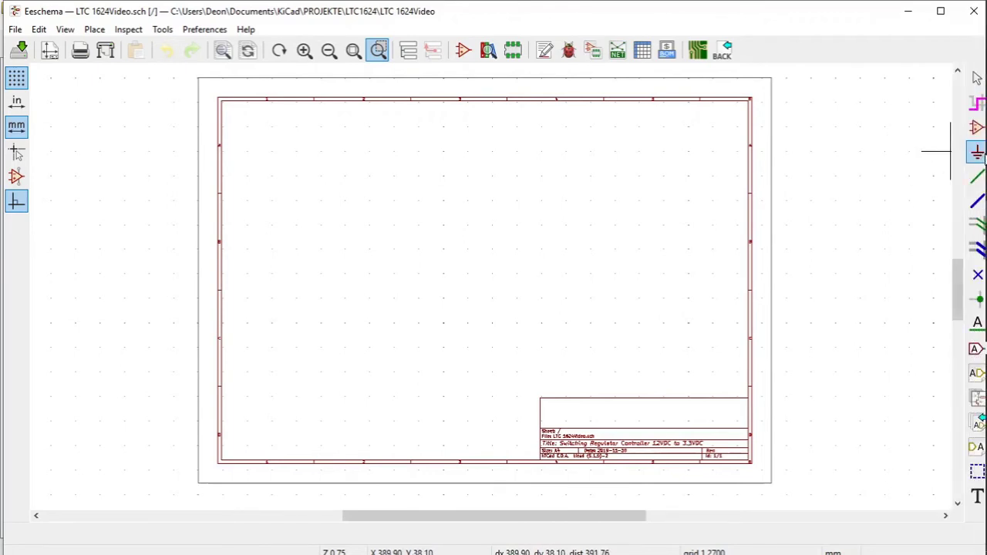
{"action": "left_click", "coordinate": [978, 176]}
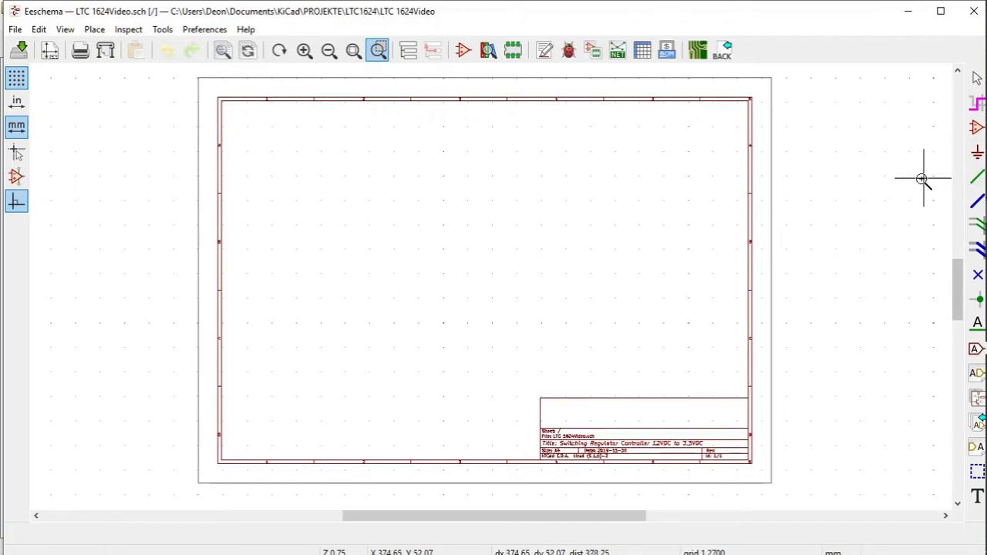
{"action": "left_click", "coordinate": [972, 135]}
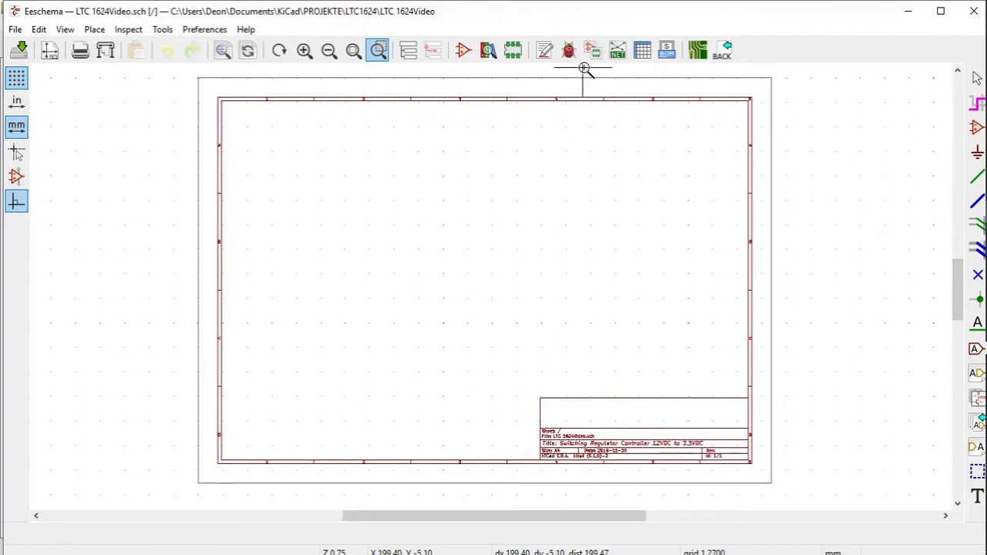
{"action": "left_click", "coordinate": [463, 51]}
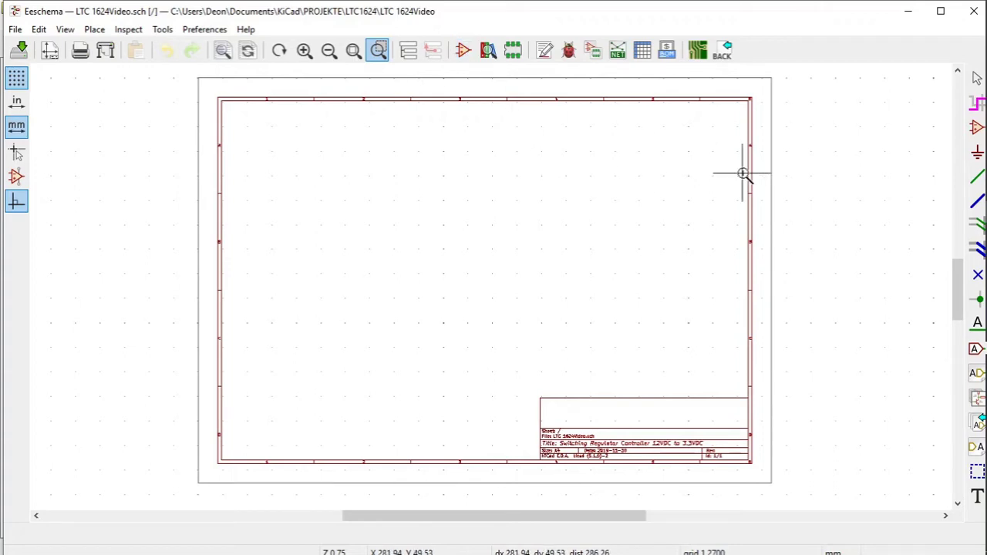
{"action": "left_click", "coordinate": [976, 79]}
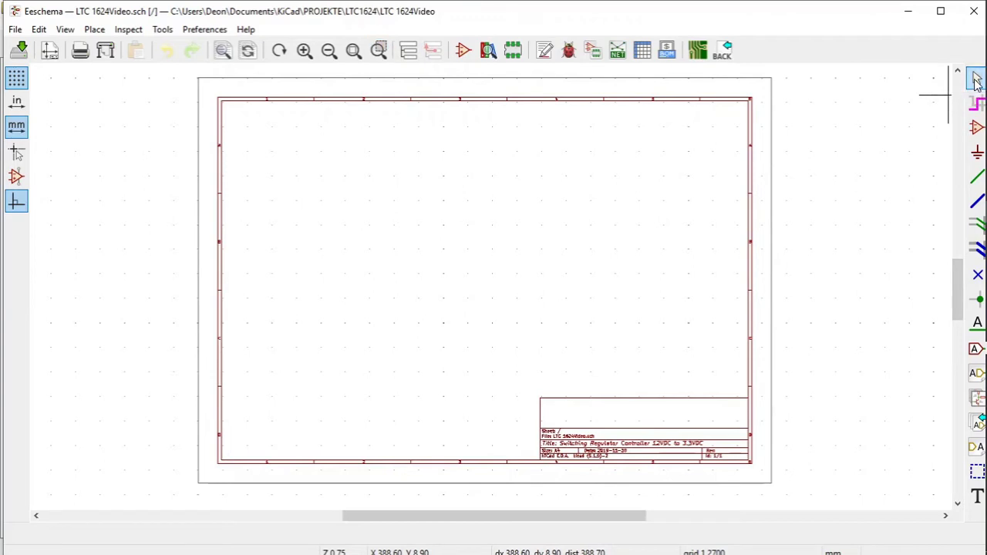
Find LTC1624 in the symbol libraries and place the LTC1624CS8 from Regulator_Controller in the upper middle of the sheet.
{"action": "left_click", "coordinate": [977, 129]}
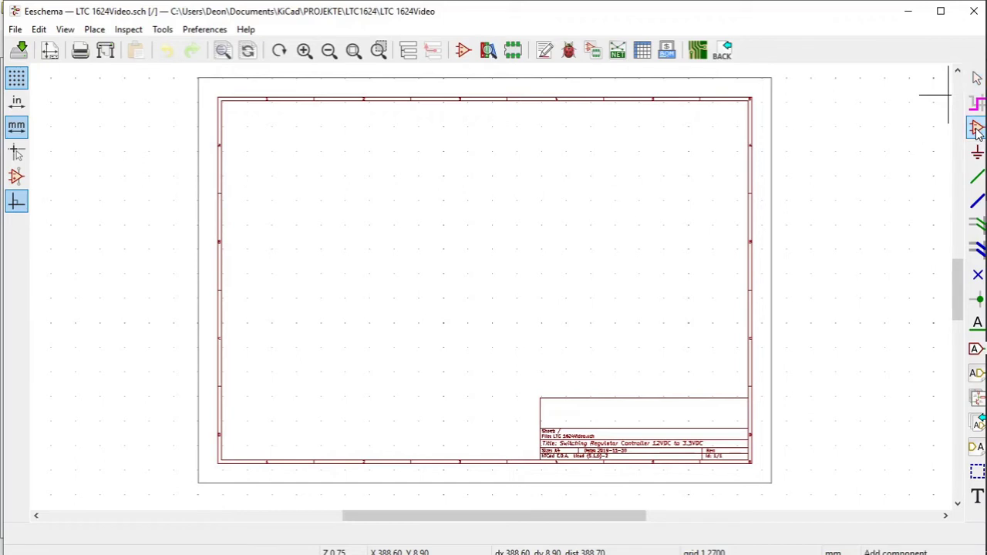
{"action": "left_click", "coordinate": [316, 221]}
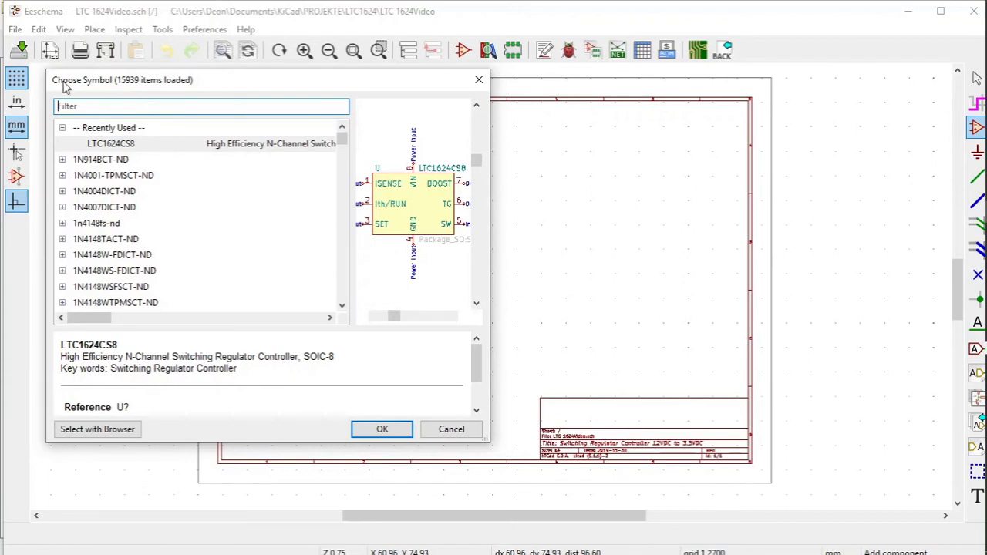
{"action": "left_click", "coordinate": [98, 106]}
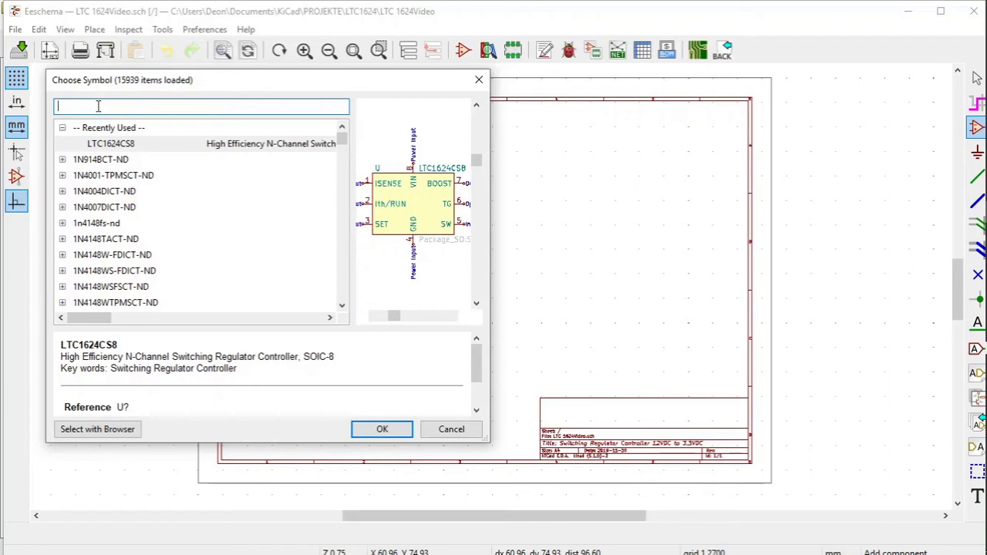
{"action": "type", "text": "L"}
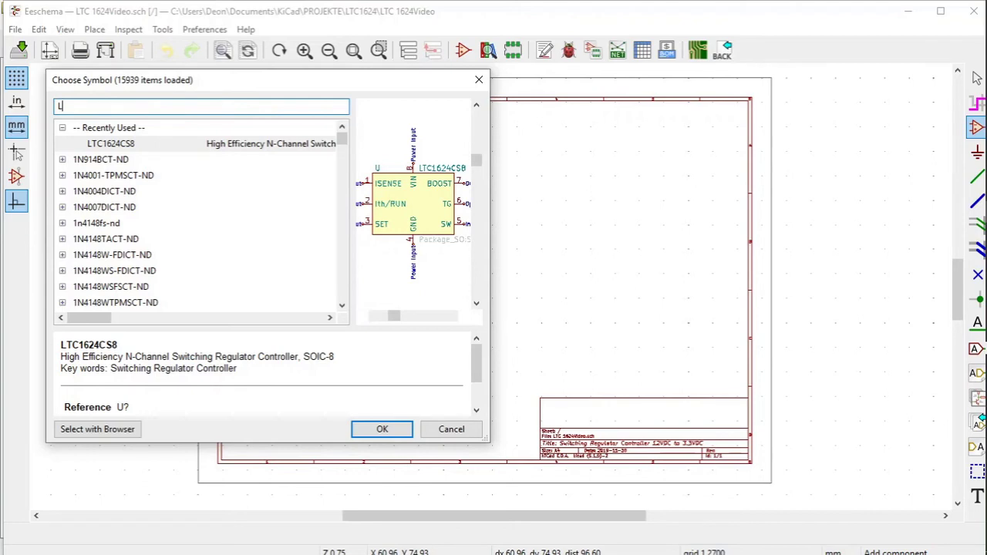
{"action": "type", "text": "TC"}
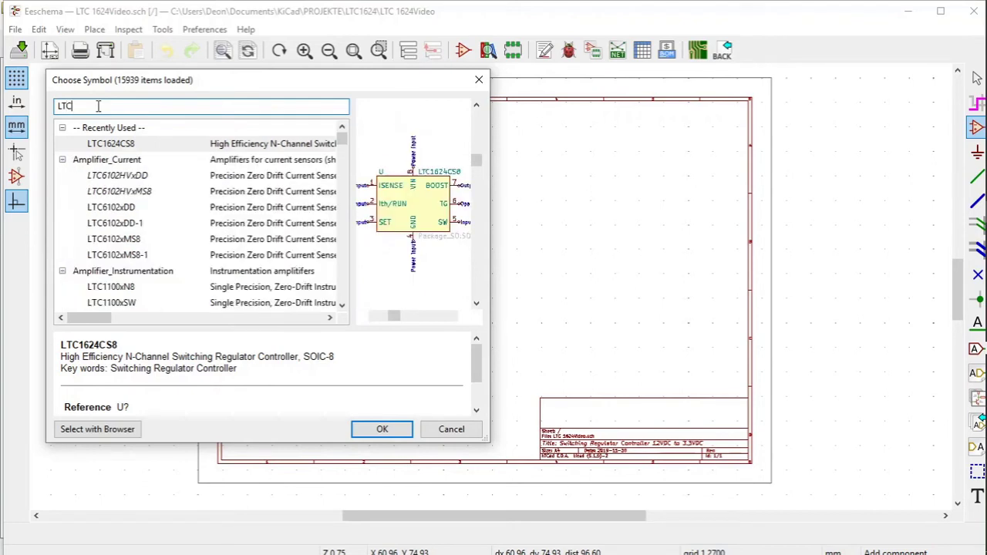
{"action": "type", "text": "1"}
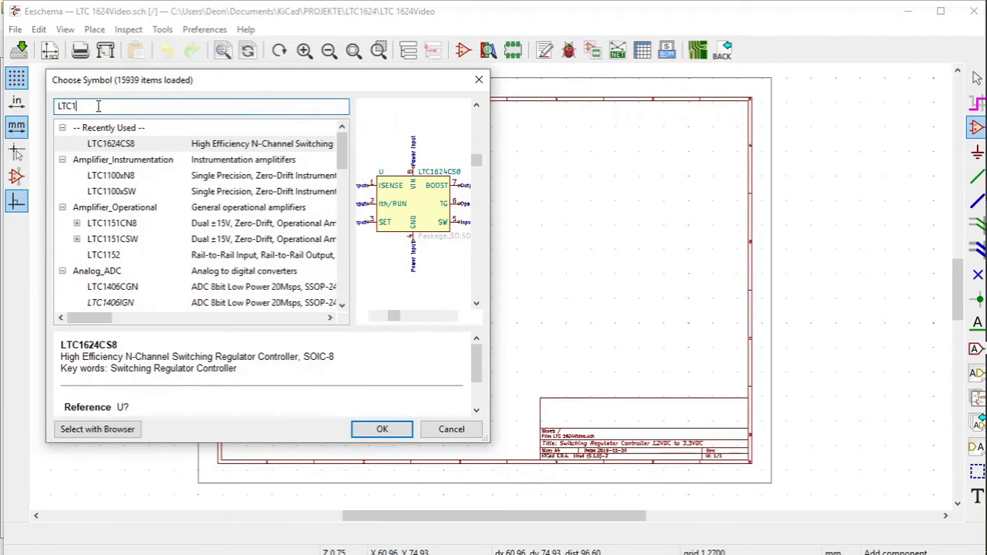
{"action": "type", "text": "624"}
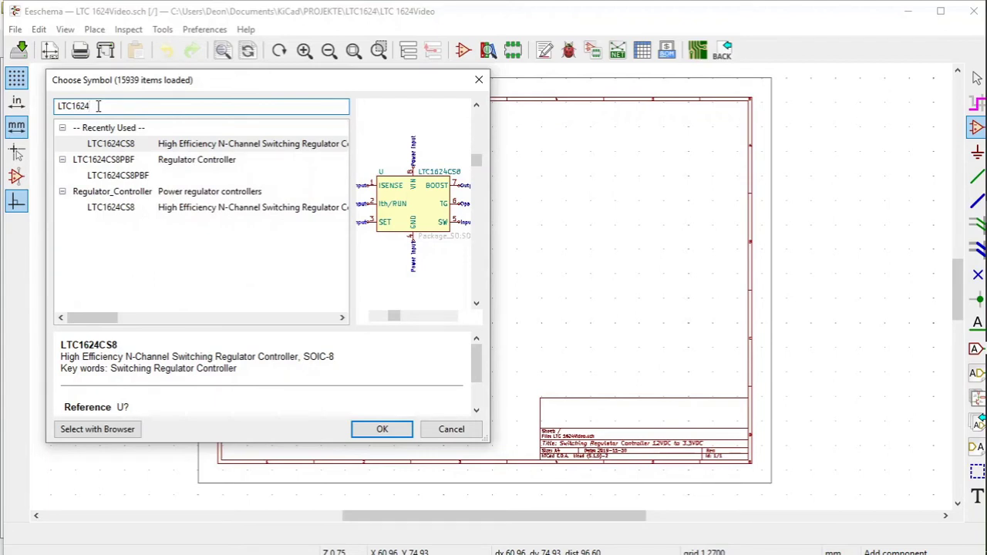
{"action": "left_click", "coordinate": [147, 211]}
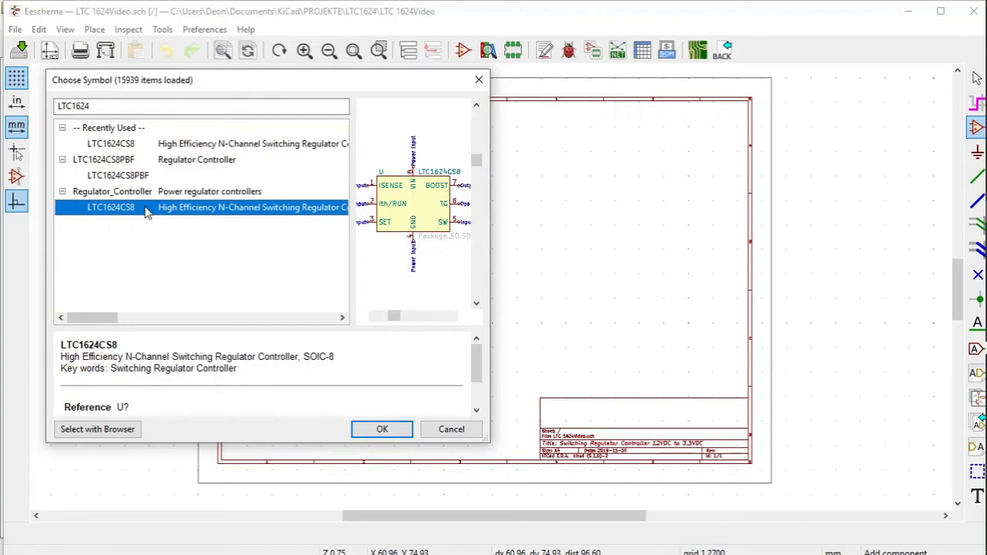
{"action": "left_click", "coordinate": [369, 433]}
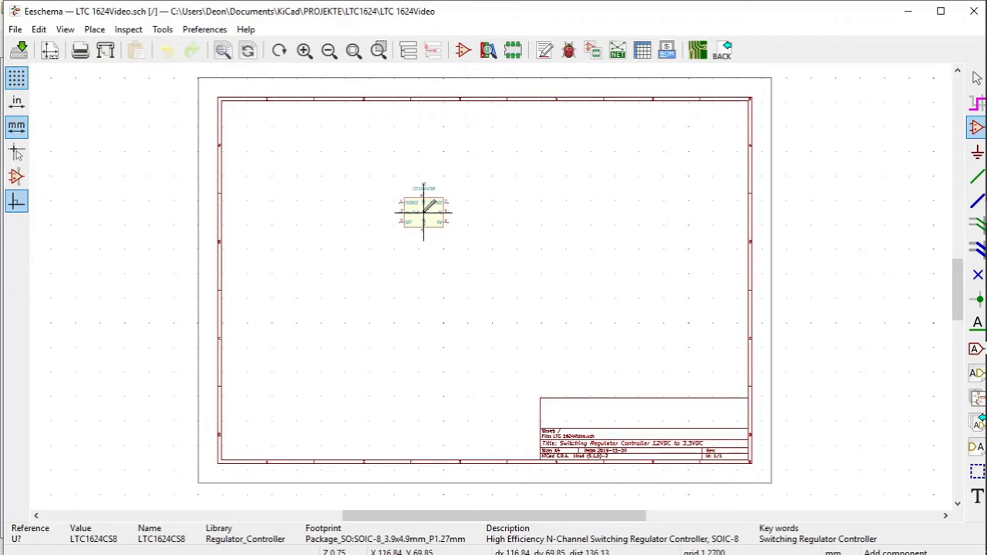
{"action": "left_click", "coordinate": [423, 208]}
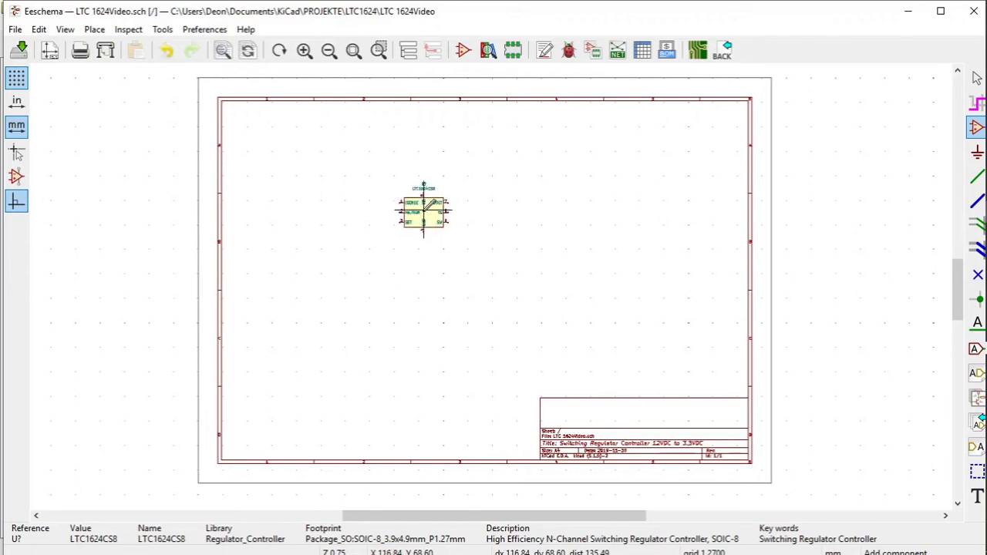
{"action": "left_click", "coordinate": [378, 50]}
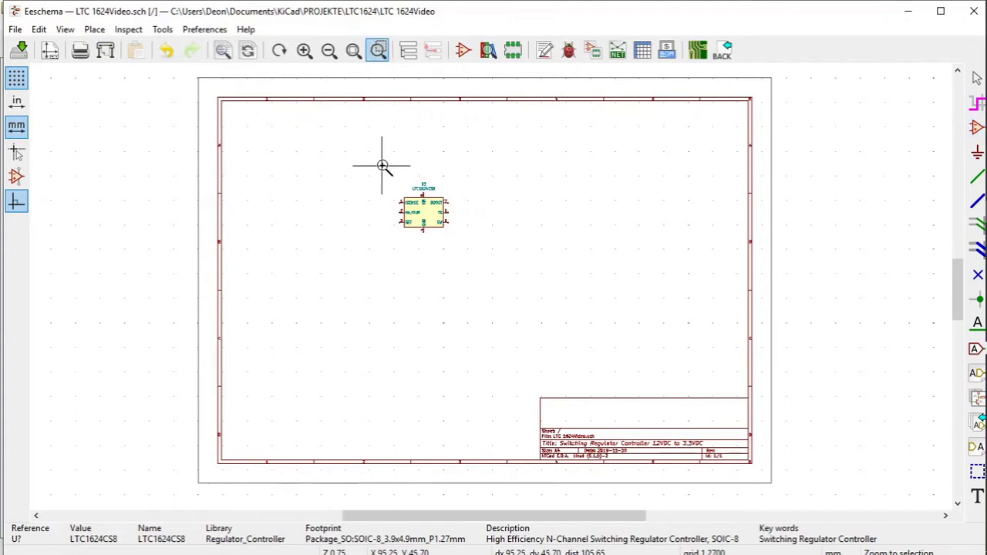
{"action": "left_click_drag", "start_coordinate": [382, 166], "coordinate": [487, 259]}
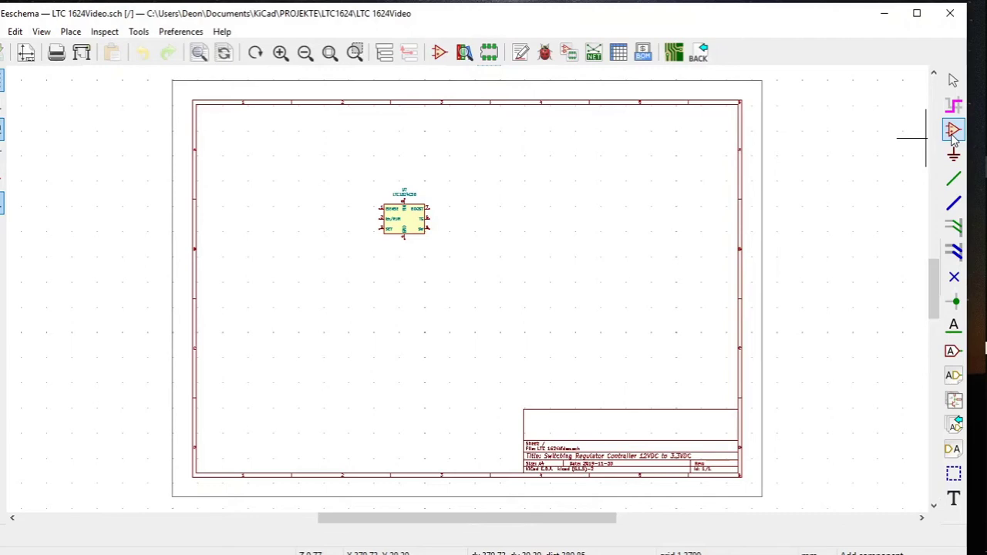
Add the unpolarized capacitor C from the Device library to the sheet, on the ISENSE side of the LTC1624CS8.
{"action": "left_click", "coordinate": [556, 206]}
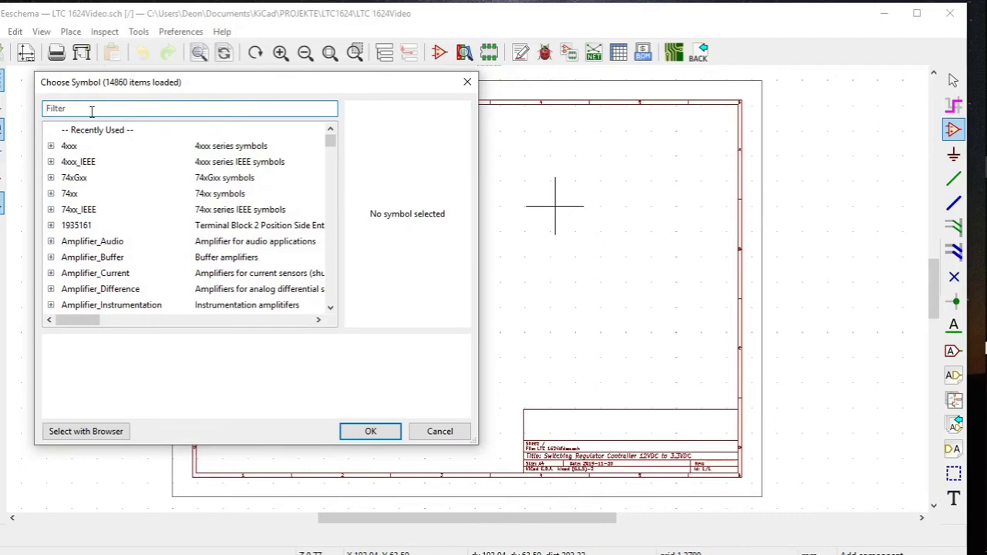
{"action": "type", "text": "c"}
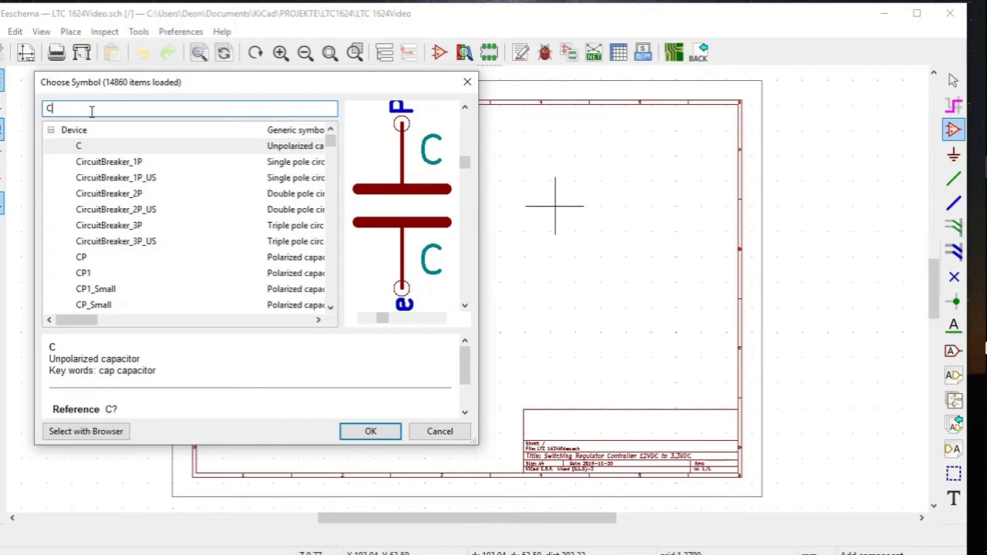
{"action": "left_click", "coordinate": [124, 149]}
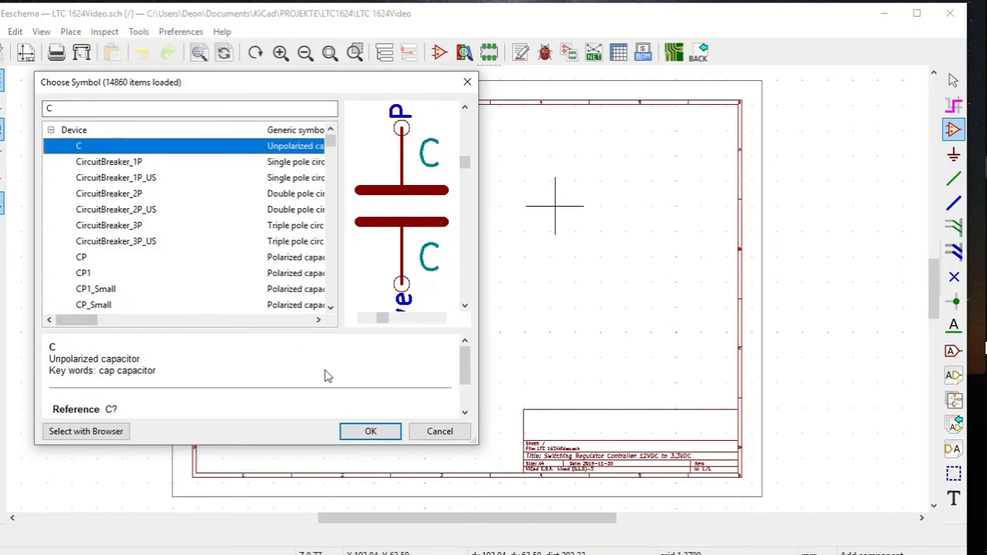
{"action": "left_click", "coordinate": [367, 432]}
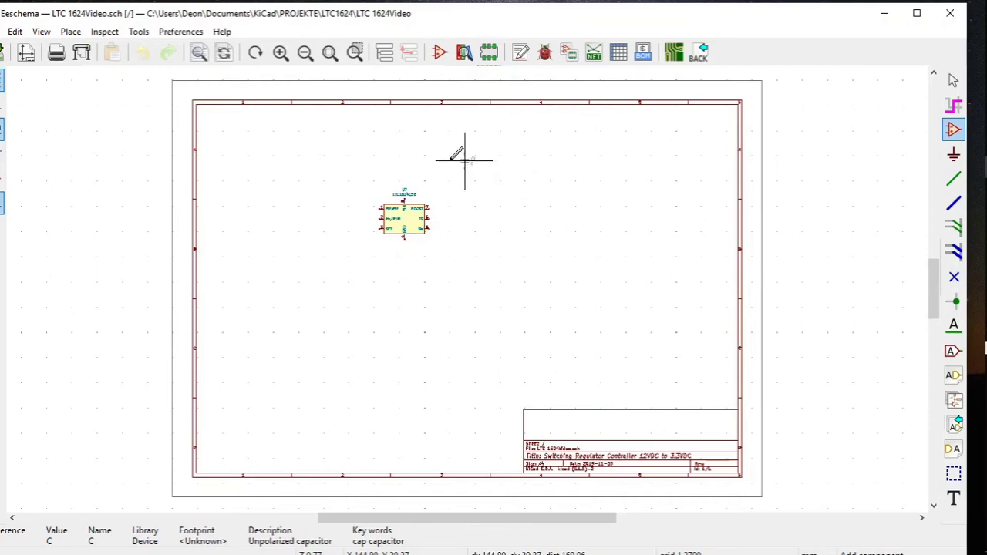
{"action": "left_click", "coordinate": [312, 214]}
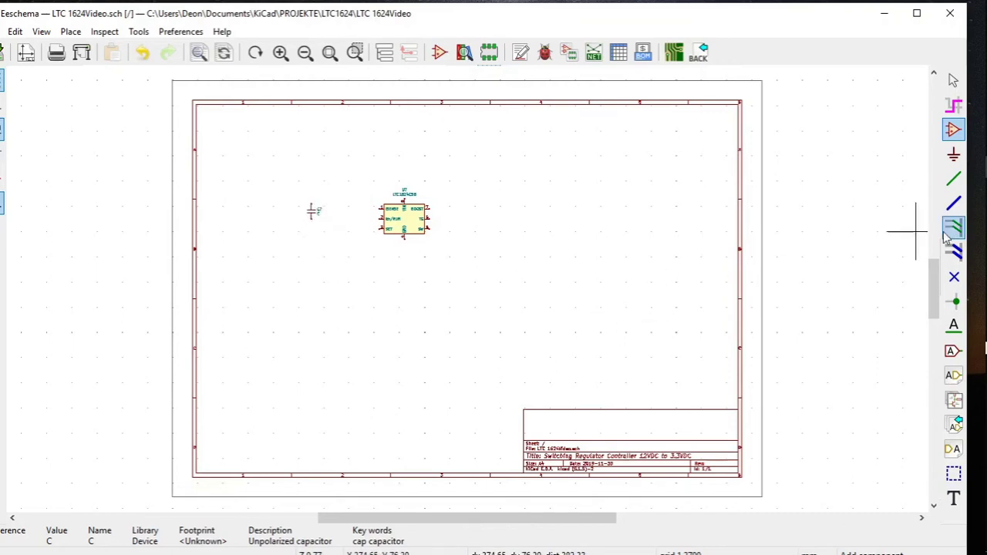
Switch to LTspice to examine the capacitors around the LTC1624 in the demo circuit, and return to the Eeschema schematic.
{"action": "mouse_move", "coordinate": [951, 248]}
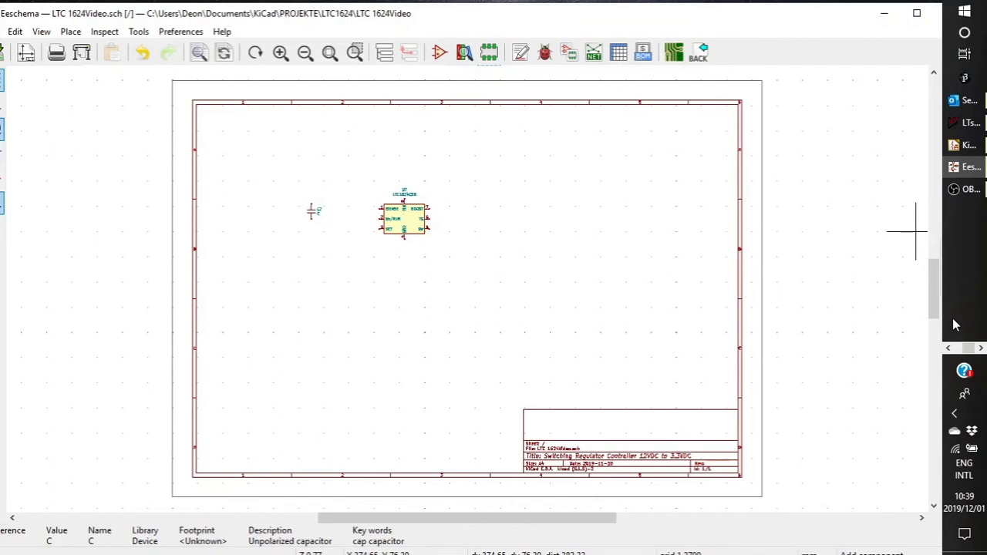
{"action": "left_click", "coordinate": [958, 351]}
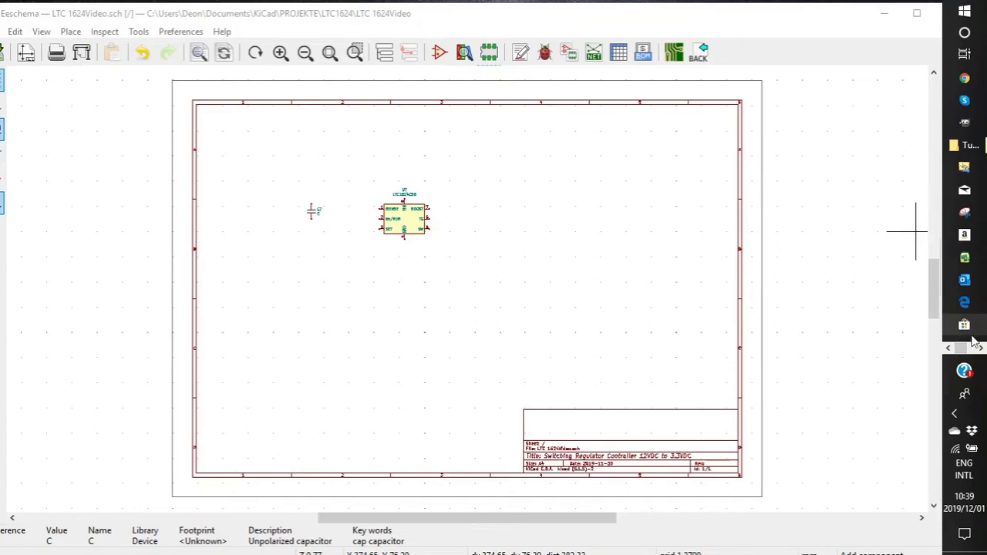
{"action": "left_click", "coordinate": [980, 351]}
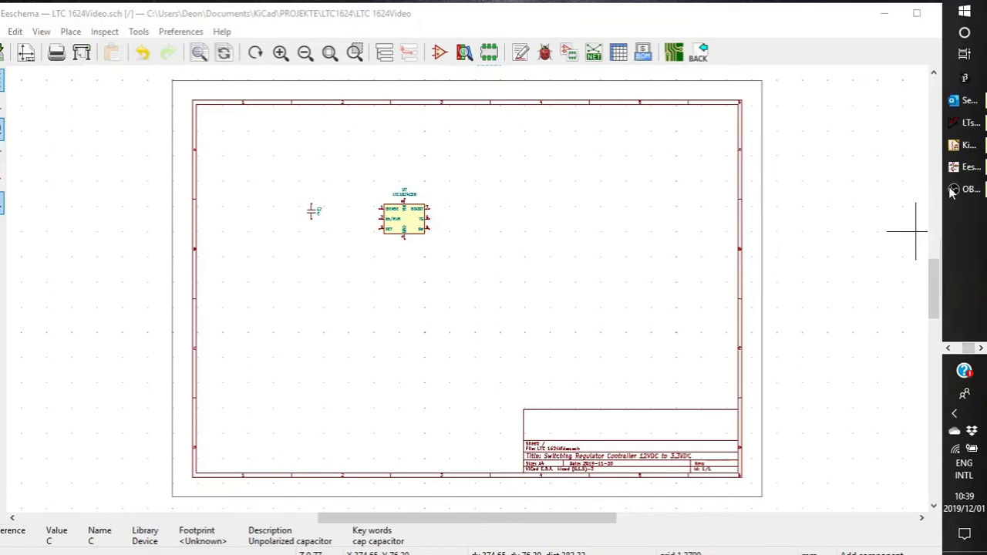
{"action": "left_click", "coordinate": [955, 124]}
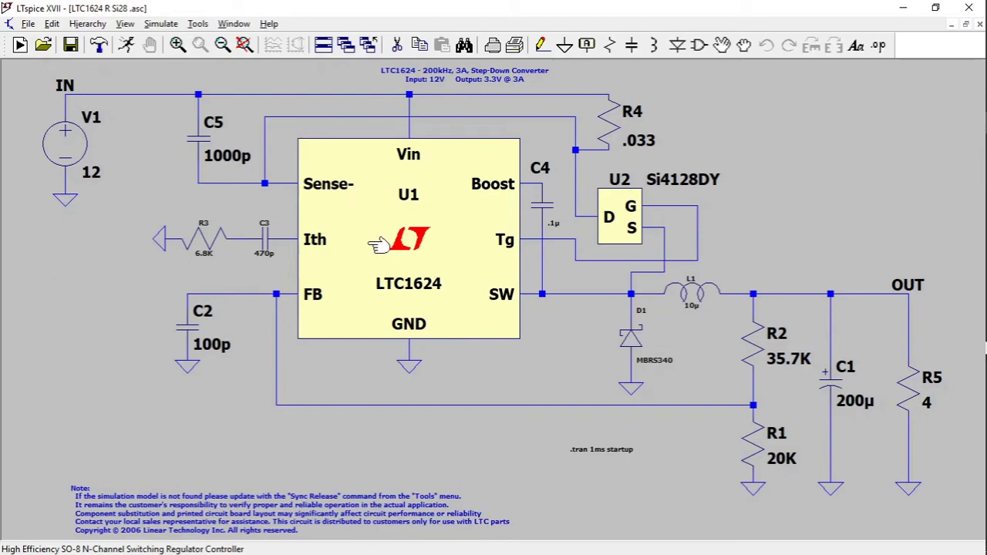
{"action": "left_click", "coordinate": [900, 11]}
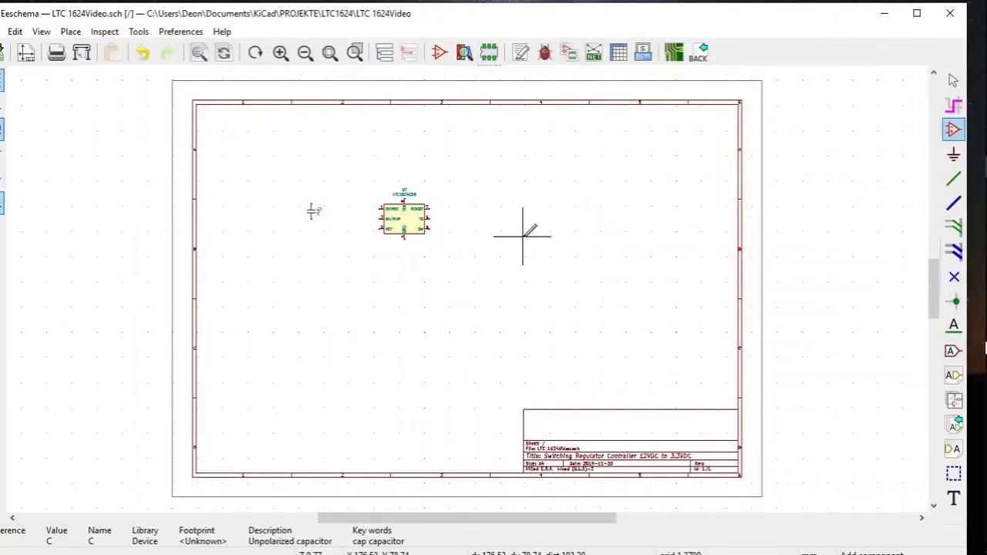
Move the capacitor closer to the LTC1624CS8, slightly above its ISENSE pin.
{"action": "left_click", "coordinate": [354, 53]}
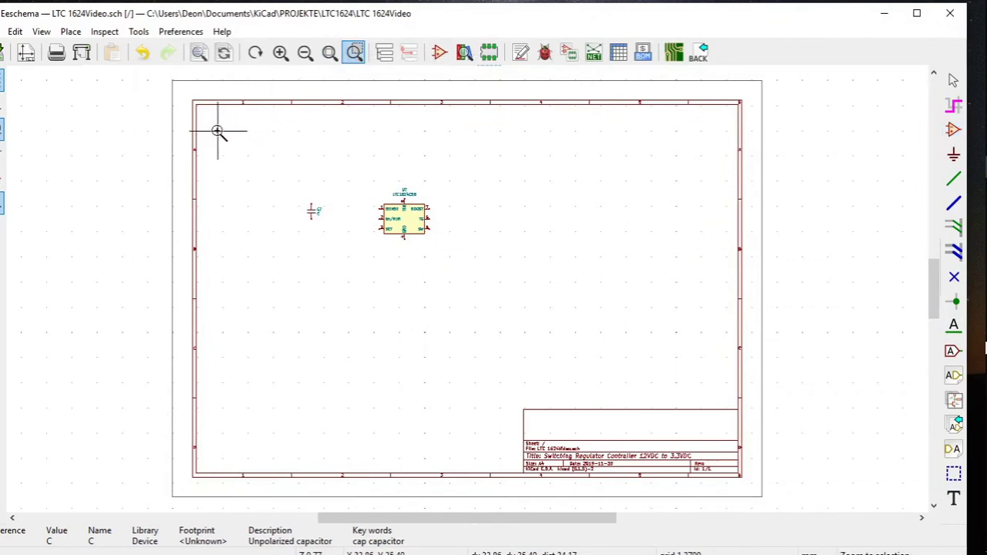
{"action": "left_click_drag", "start_coordinate": [219, 131], "coordinate": [623, 327]}
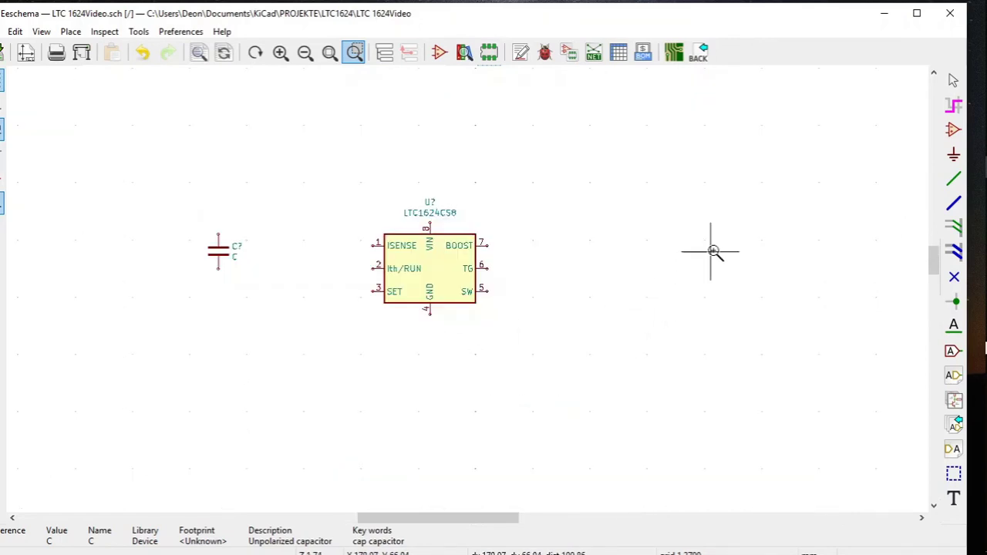
{"action": "left_click", "coordinate": [953, 80]}
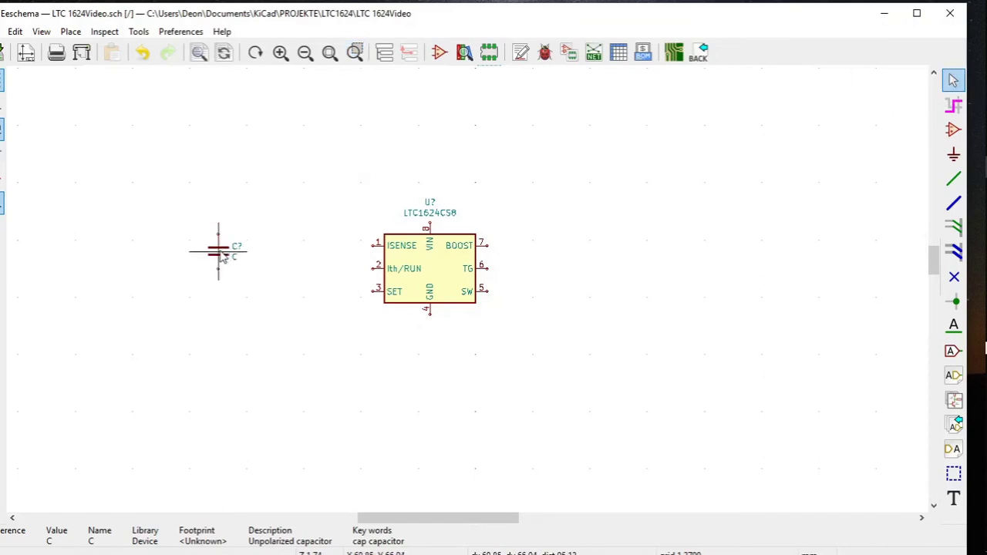
{"action": "left_click_drag", "start_coordinate": [220, 253], "coordinate": [298, 234]}
{"action": "key", "text": "m"}
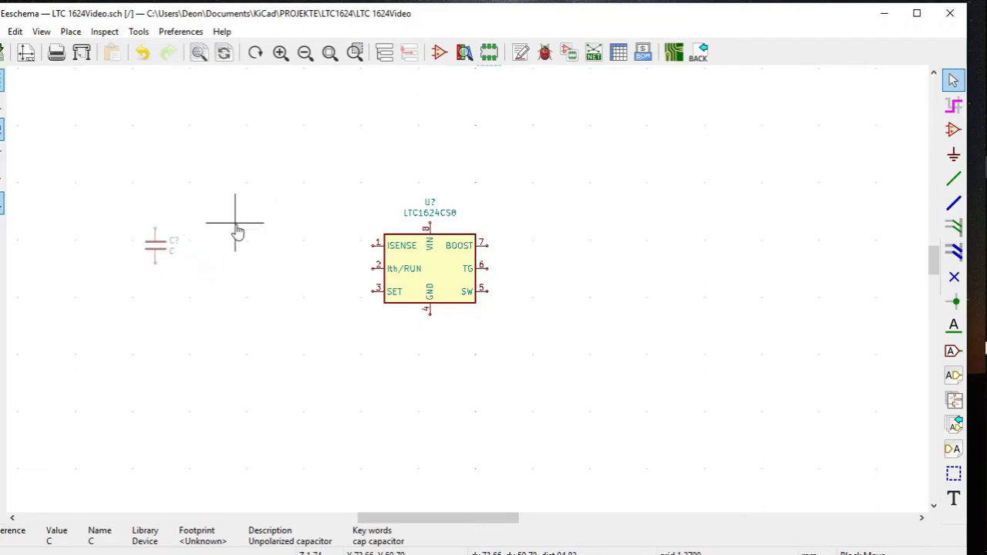
{"action": "left_click", "coordinate": [357, 202]}
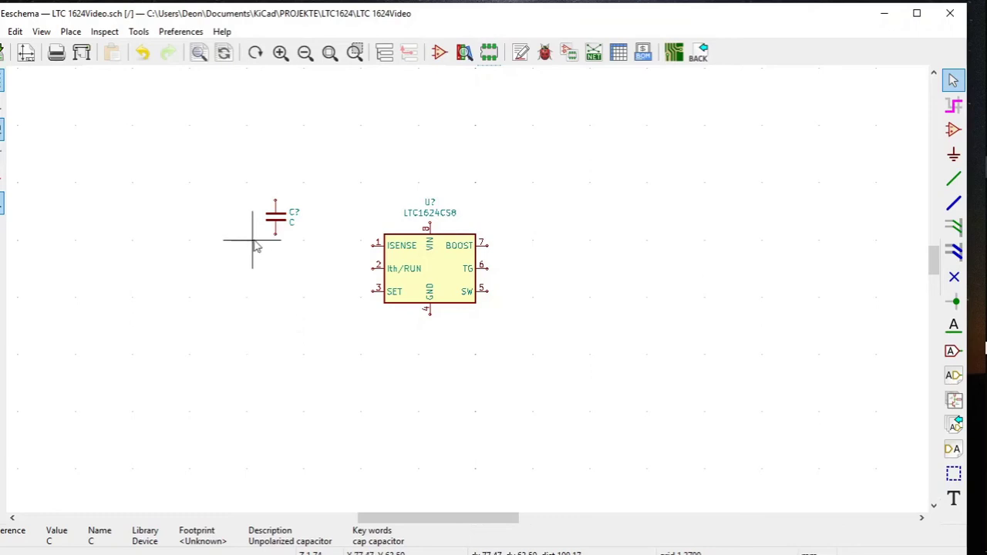
Set the capacitor's value to 1000pF and save the schematic.
{"action": "right_click", "coordinate": [278, 224]}
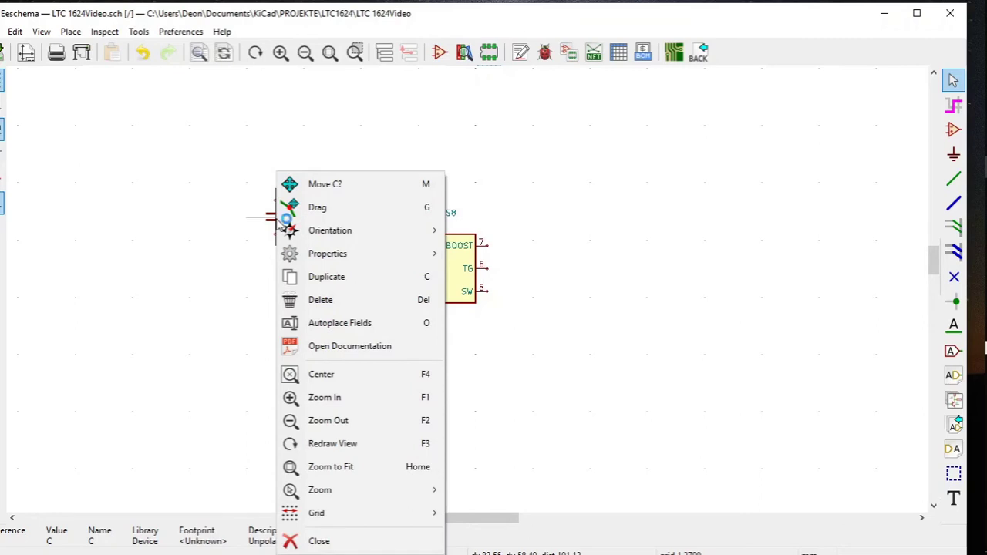
{"action": "mouse_move", "coordinate": [331, 259]}
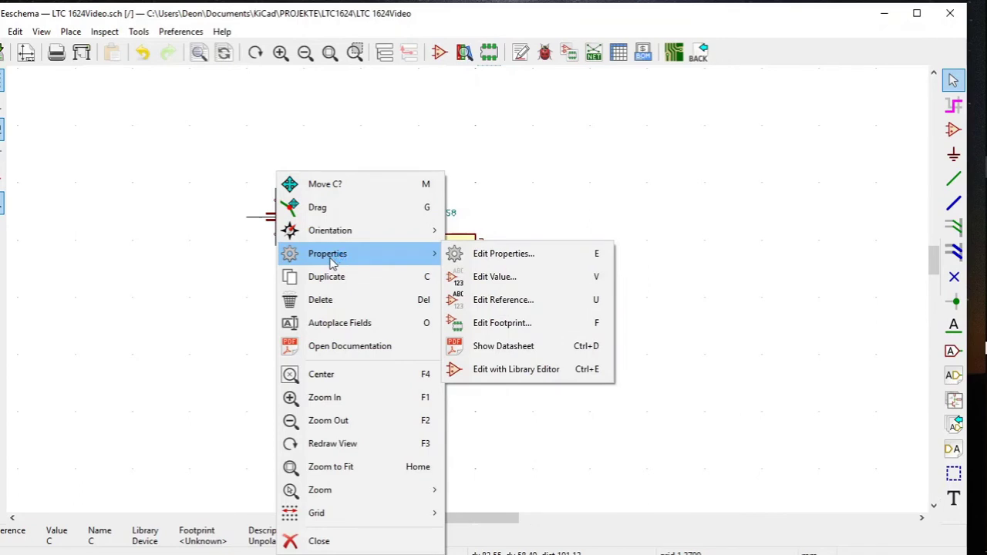
{"action": "left_click", "coordinate": [479, 279]}
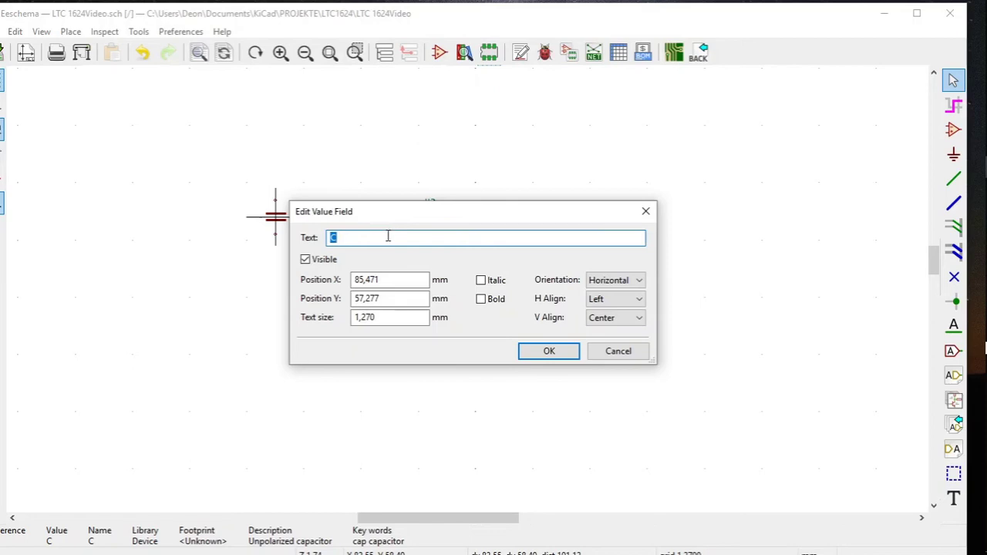
{"action": "left_click", "coordinate": [388, 237]}
{"action": "key", "text": "BackSpace"}
{"action": "type", "text": "1000pF"}
{"action": "left_click", "coordinate": [567, 351]}
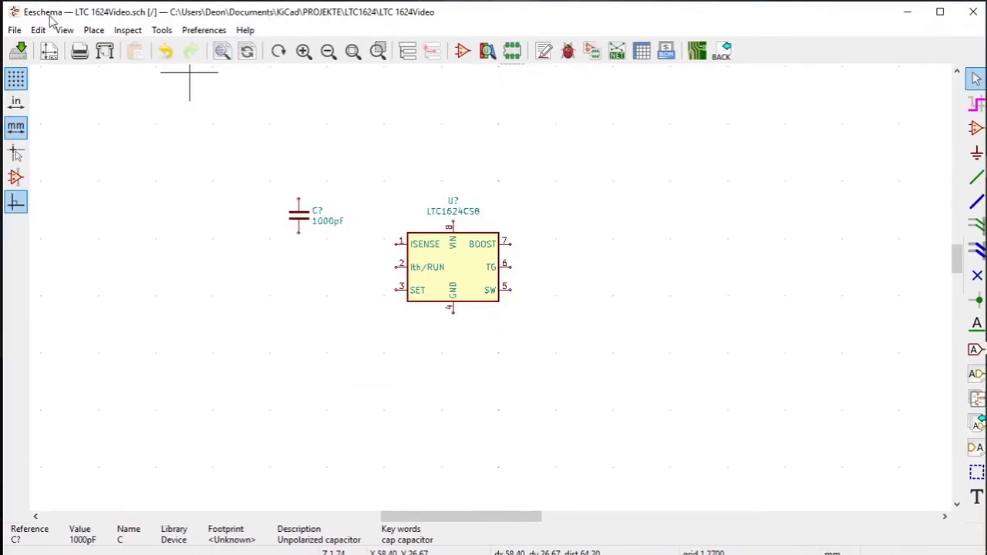
{"action": "left_click", "coordinate": [19, 51]}
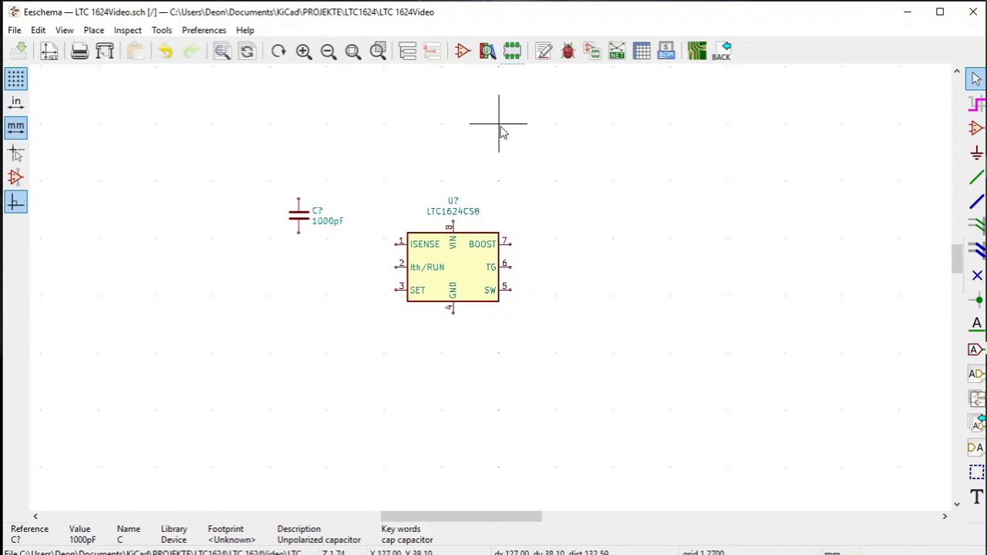
Place a second unpolarized capacitor C from the recently used symbols directly below the 1000pF capacitor.
{"action": "left_click", "coordinate": [976, 129]}
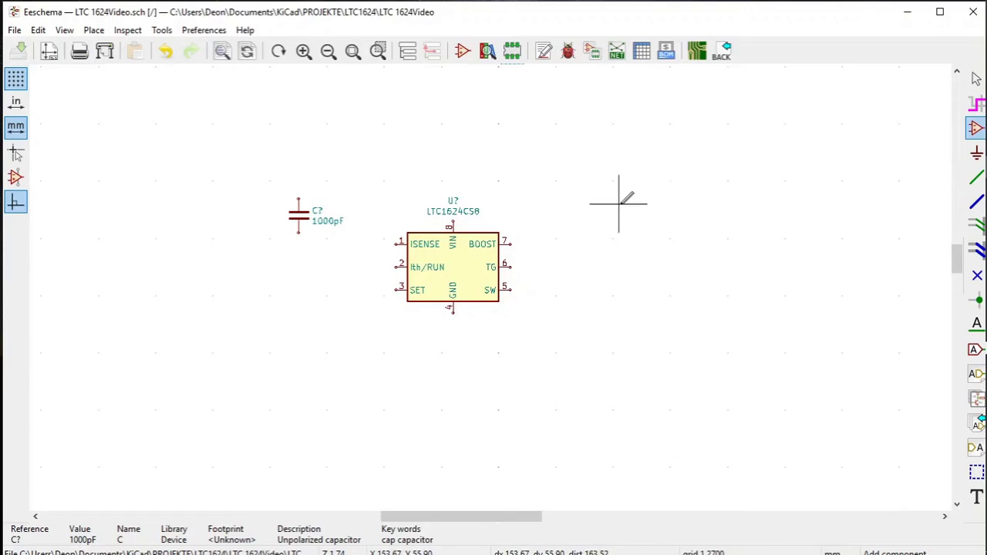
{"action": "left_click", "coordinate": [619, 203]}
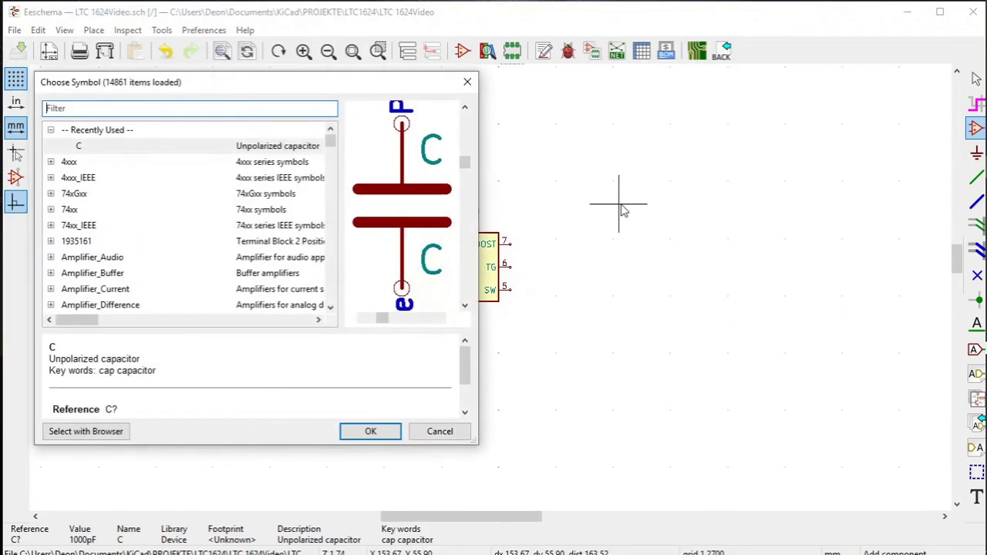
{"action": "left_click", "coordinate": [283, 148]}
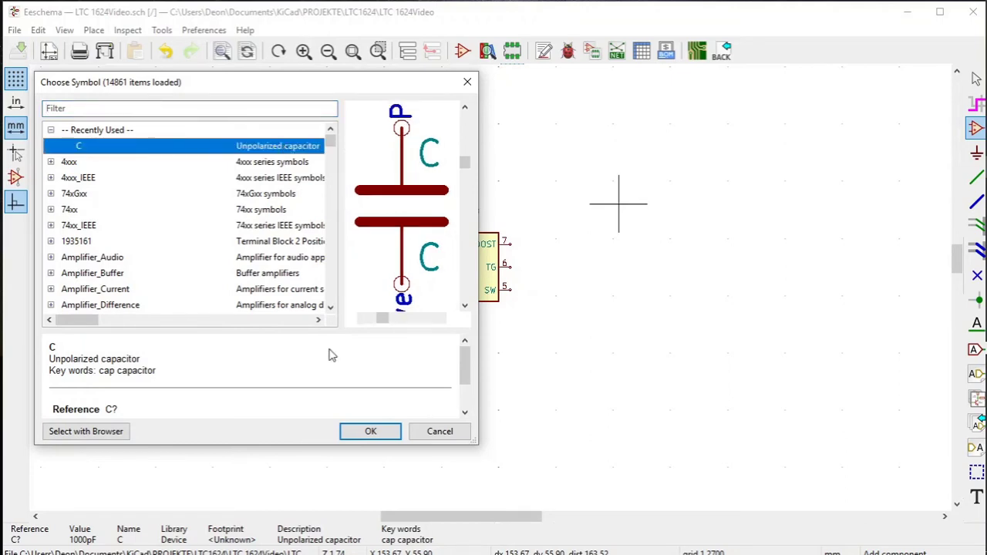
{"action": "left_click", "coordinate": [373, 433]}
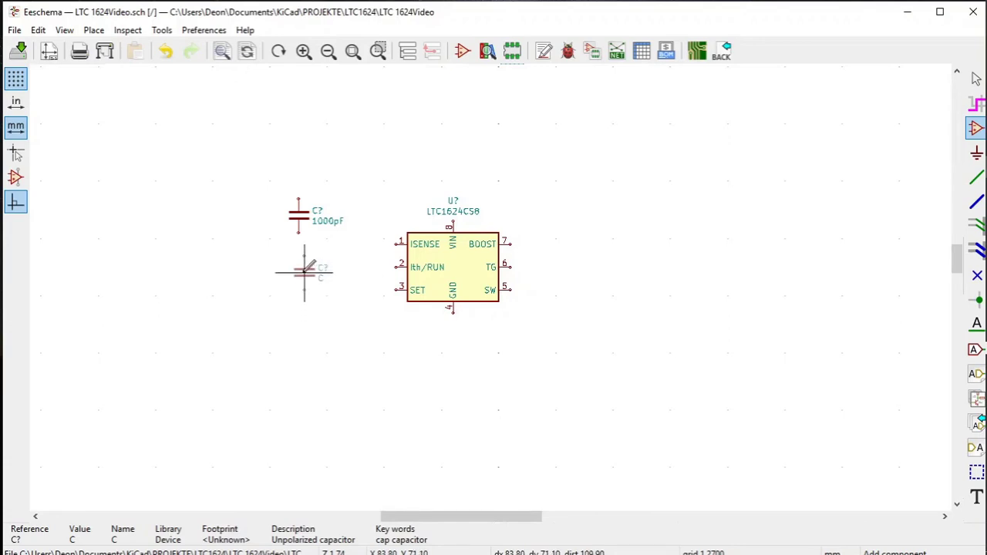
{"action": "left_click", "coordinate": [304, 272]}
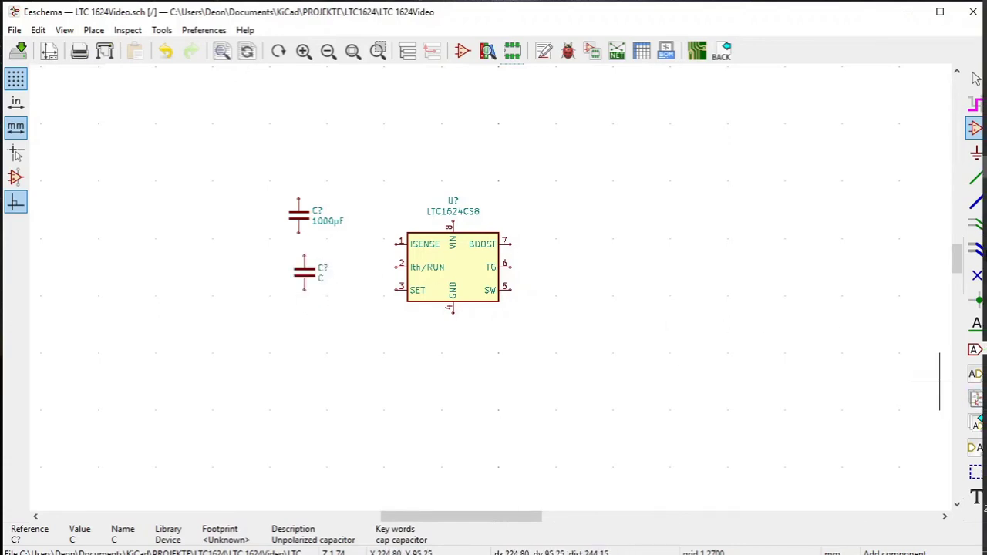
Switch to LTspice to check the capacitor on the Ith pin of the LTC1624, and return to the Eeschema schematic.
{"action": "mouse_move", "coordinate": [972, 189]}
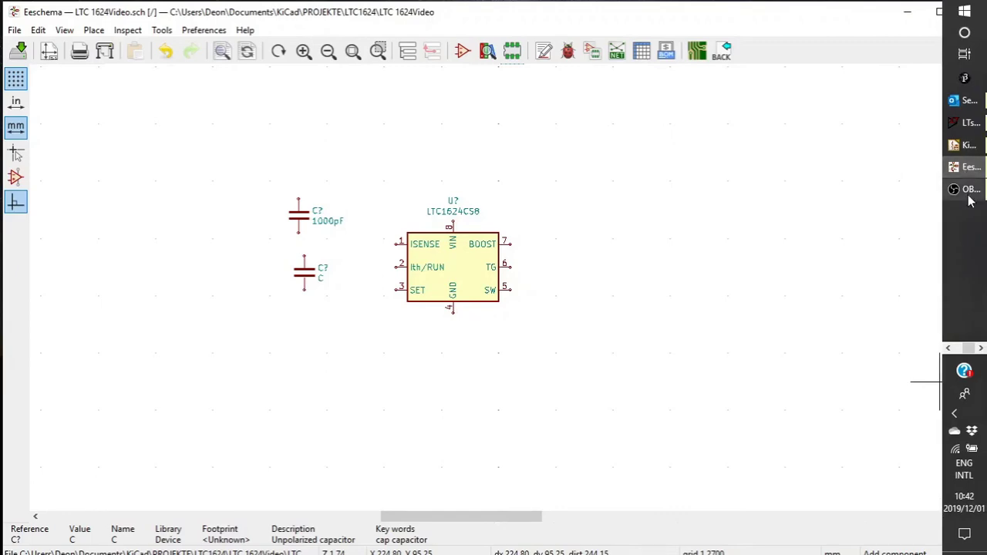
{"action": "left_click", "coordinate": [965, 125]}
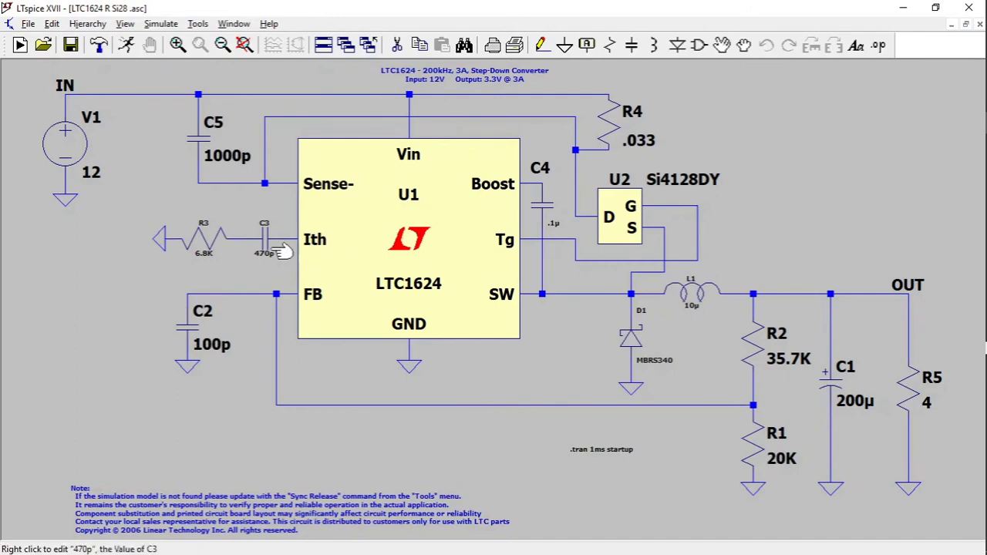
{"action": "left_click", "coordinate": [906, 8]}
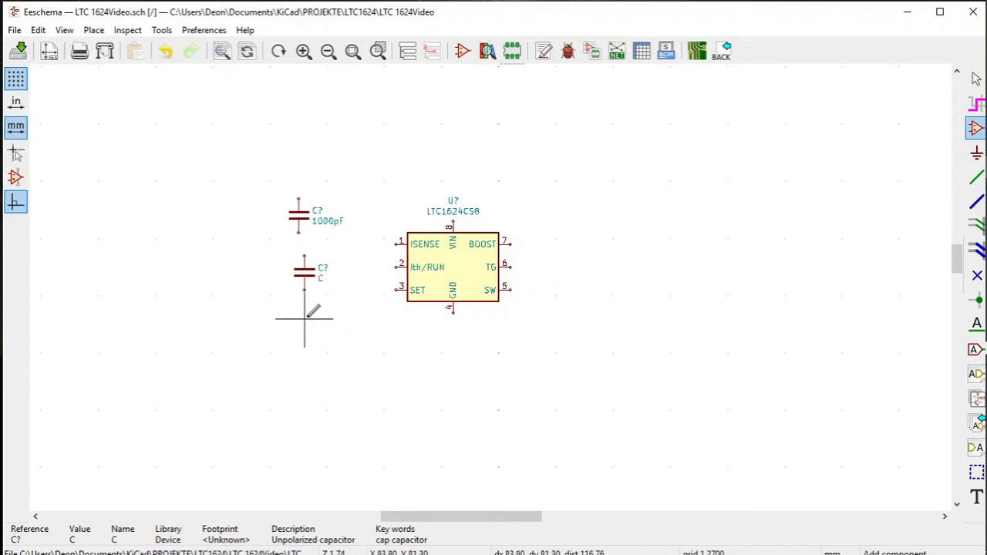
Rotate the new capacitor clockwise and move it closer to the LTC1624CS8, level with its Ith/RUN pin.
{"action": "left_click", "coordinate": [305, 270]}
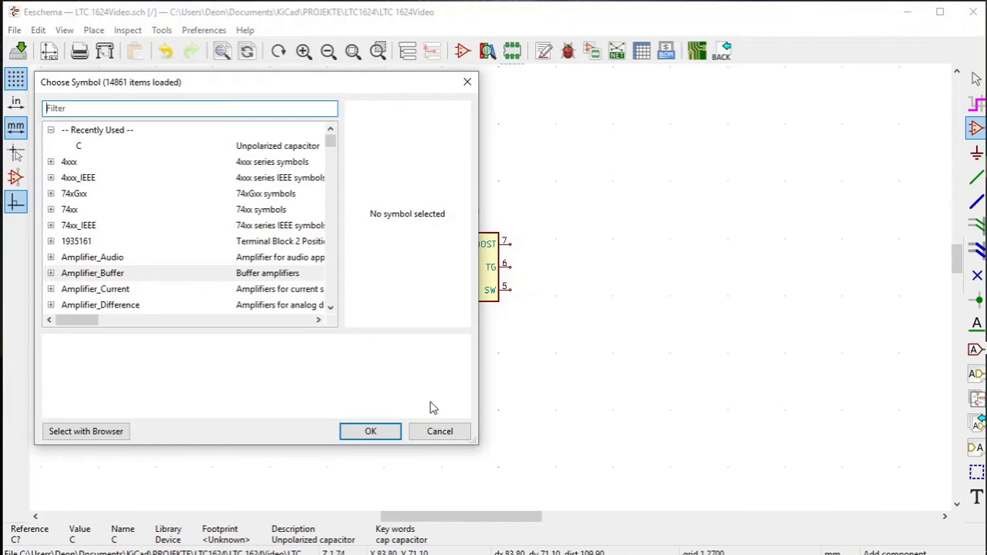
{"action": "left_click", "coordinate": [440, 432]}
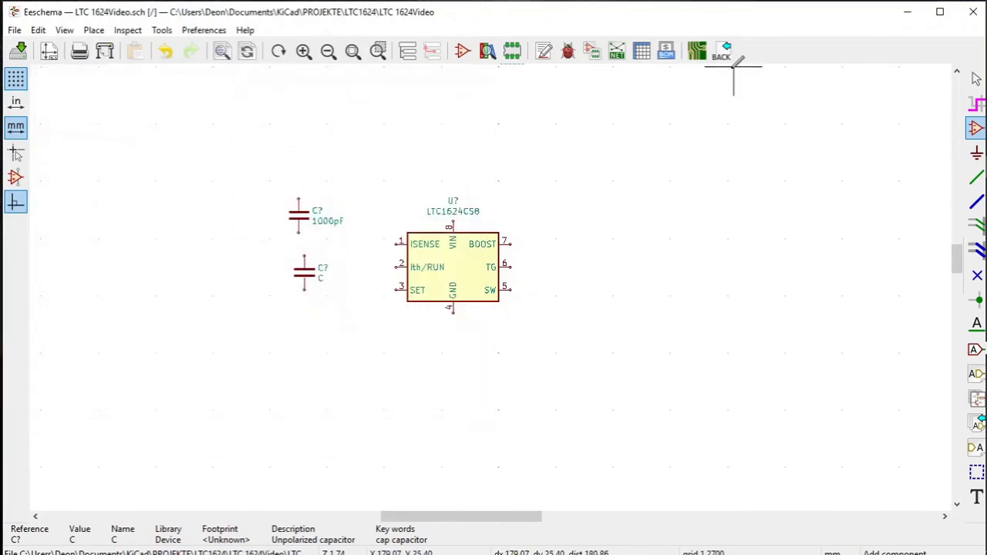
{"action": "left_click", "coordinate": [976, 79]}
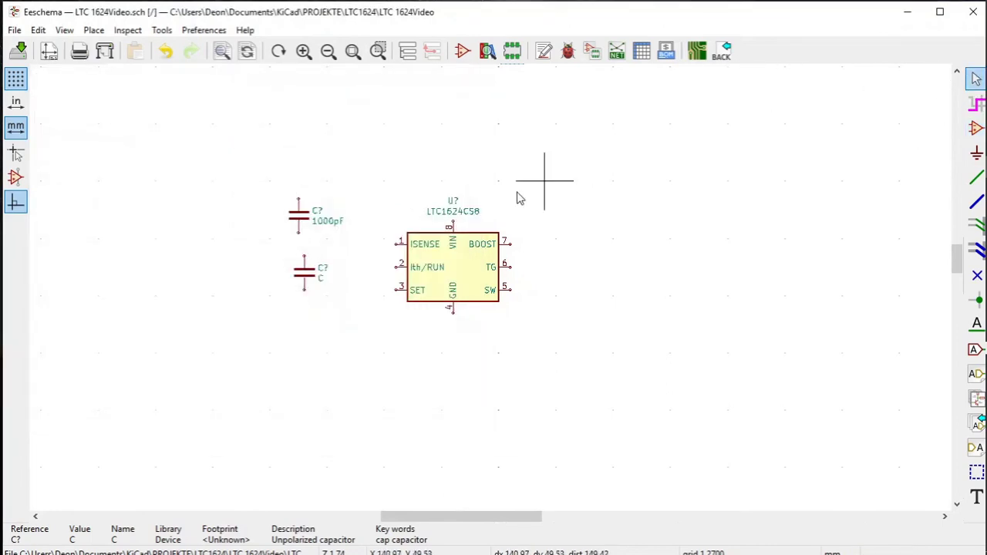
{"action": "right_click", "coordinate": [306, 279]}
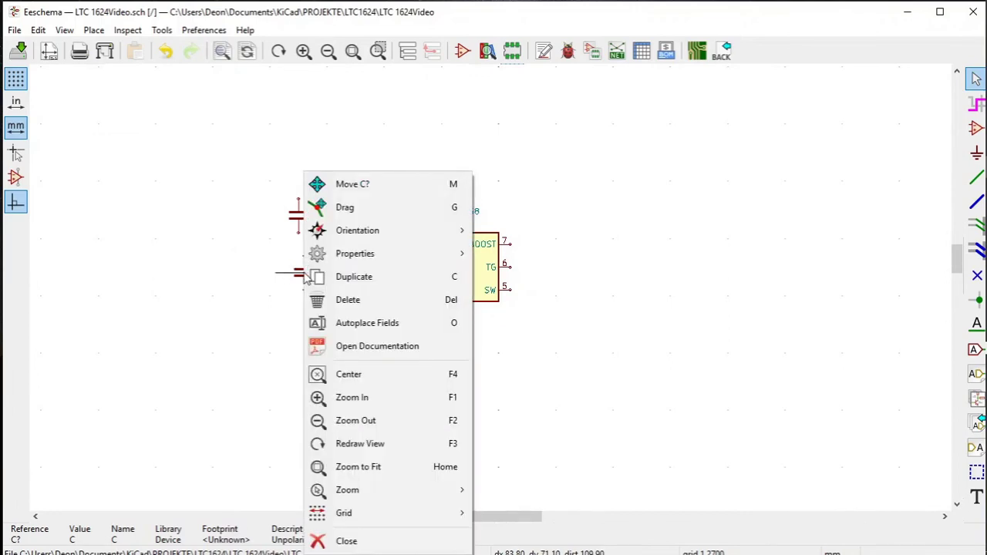
{"action": "mouse_move", "coordinate": [330, 238]}
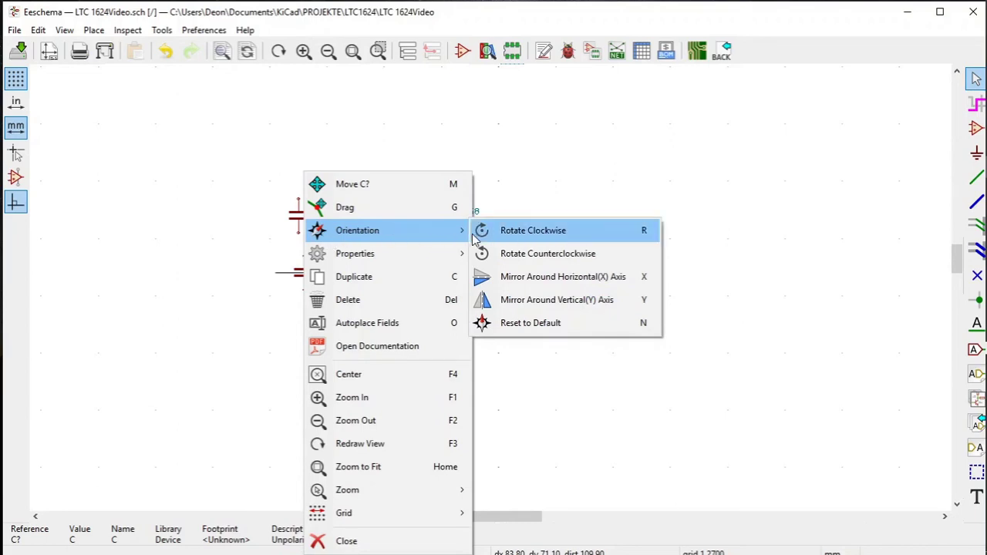
{"action": "left_click", "coordinate": [498, 233]}
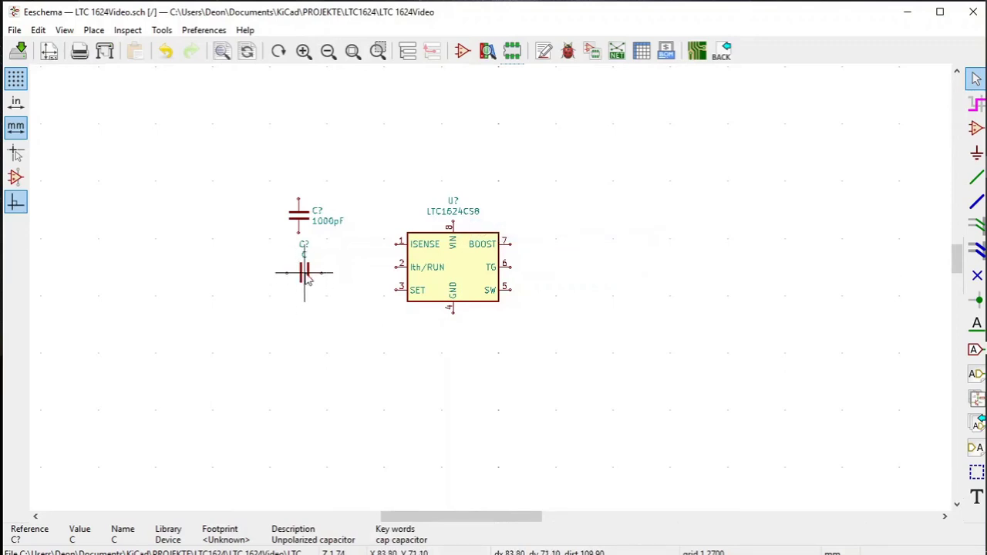
{"action": "left_click_drag", "start_coordinate": [308, 281], "coordinate": [337, 274]}
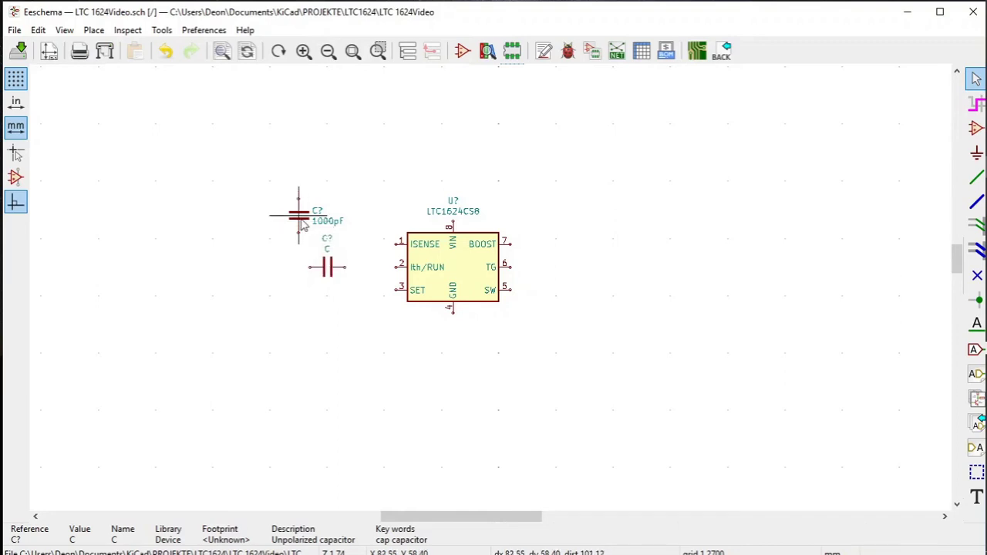
Move the 1000pF capacitor slightly higher to leave more space above the horizontal capacitor.
{"action": "left_click", "coordinate": [303, 223]}
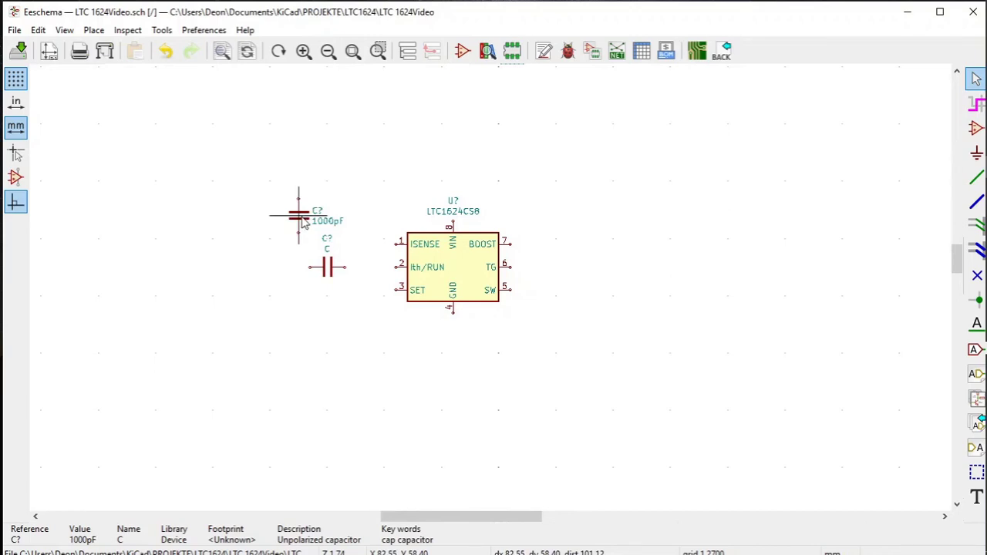
{"action": "left_click_drag", "start_coordinate": [282, 183], "coordinate": [351, 230]}
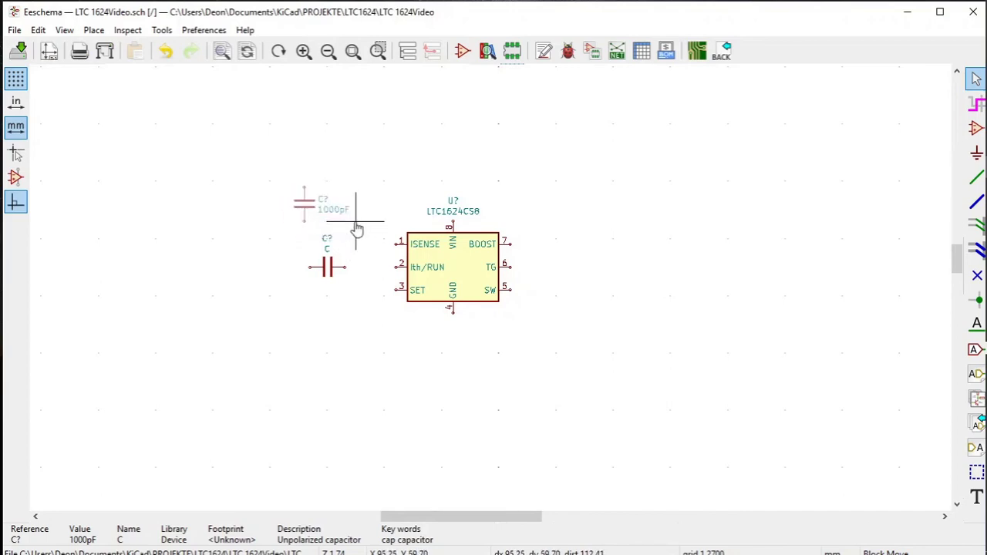
{"action": "left_click", "coordinate": [357, 220]}
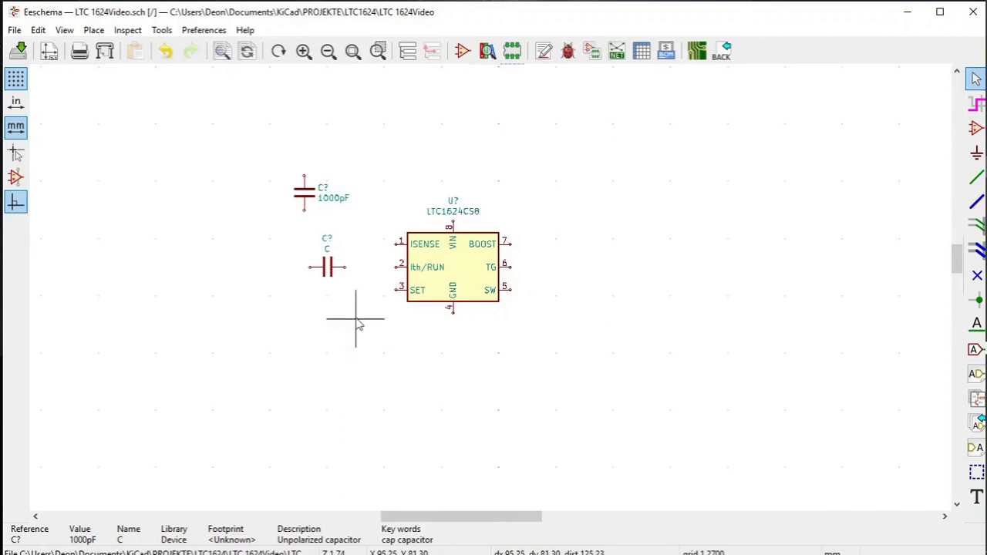
Set the horizontal capacitor's value to 470pF and save the schematic.
{"action": "right_click", "coordinate": [329, 269]}
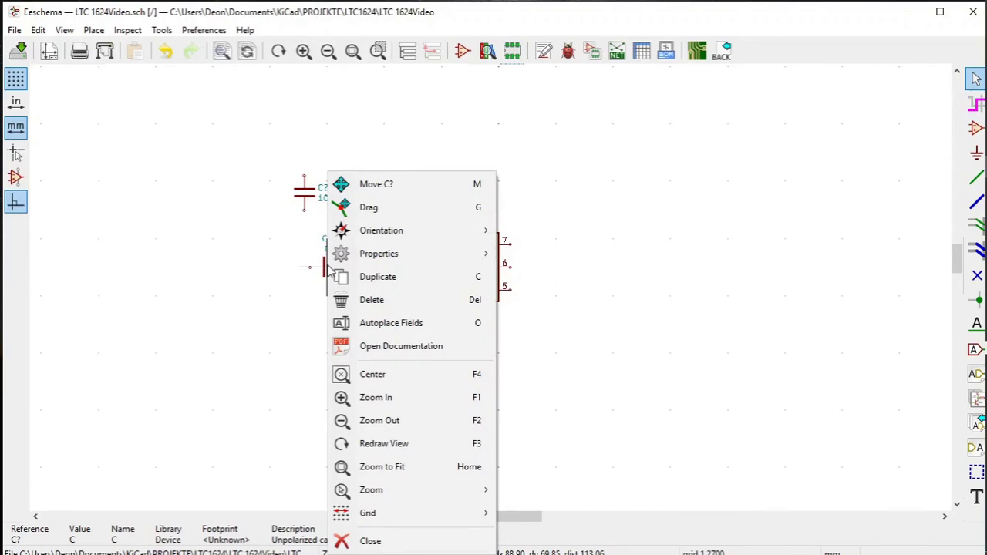
{"action": "mouse_move", "coordinate": [381, 256]}
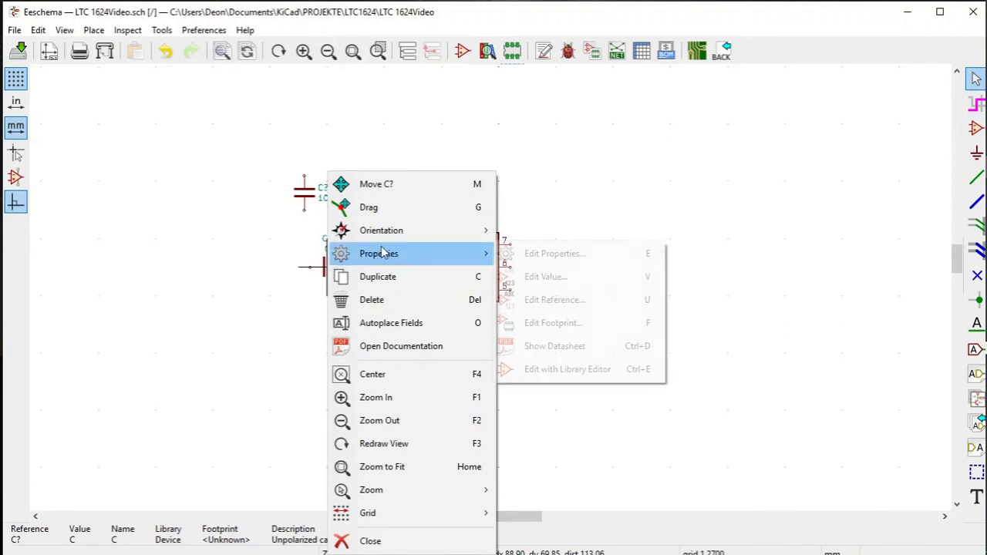
{"action": "left_click", "coordinate": [560, 287]}
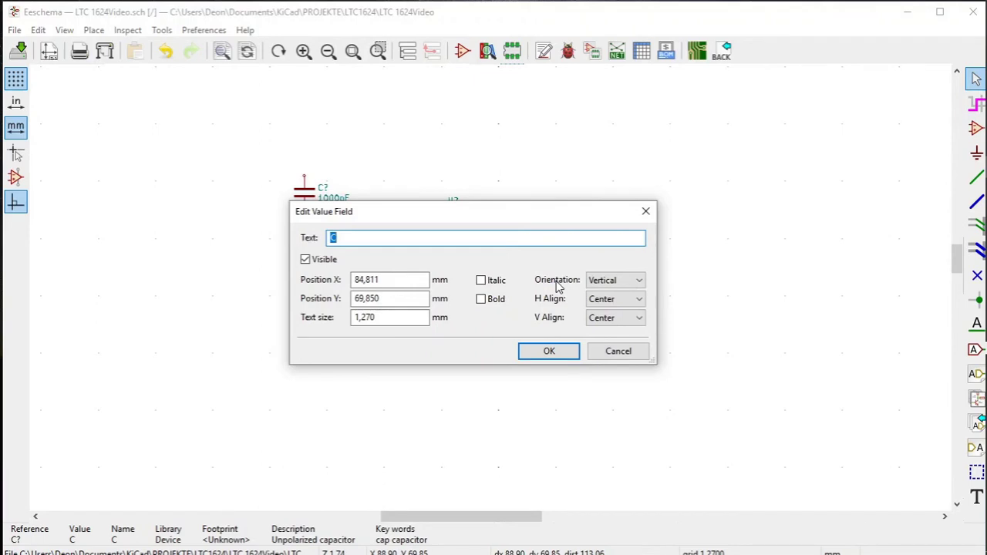
{"action": "type", "text": "470pF"}
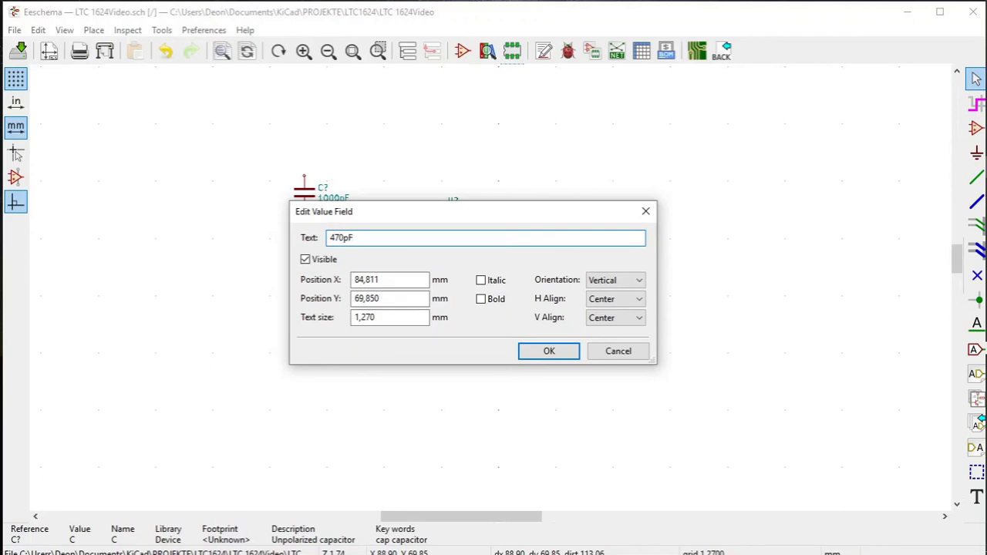
{"action": "left_click", "coordinate": [556, 354]}
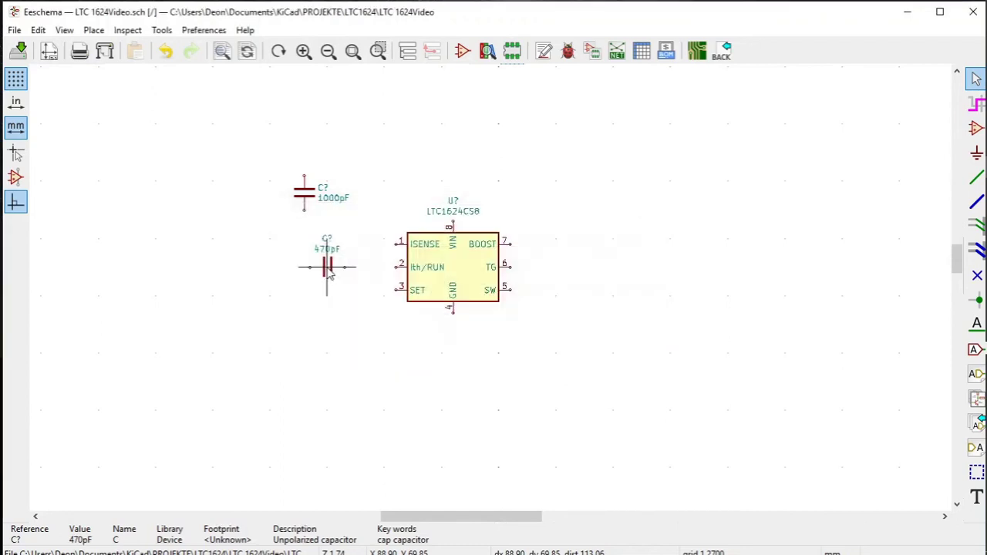
{"action": "left_click", "coordinate": [328, 277]}
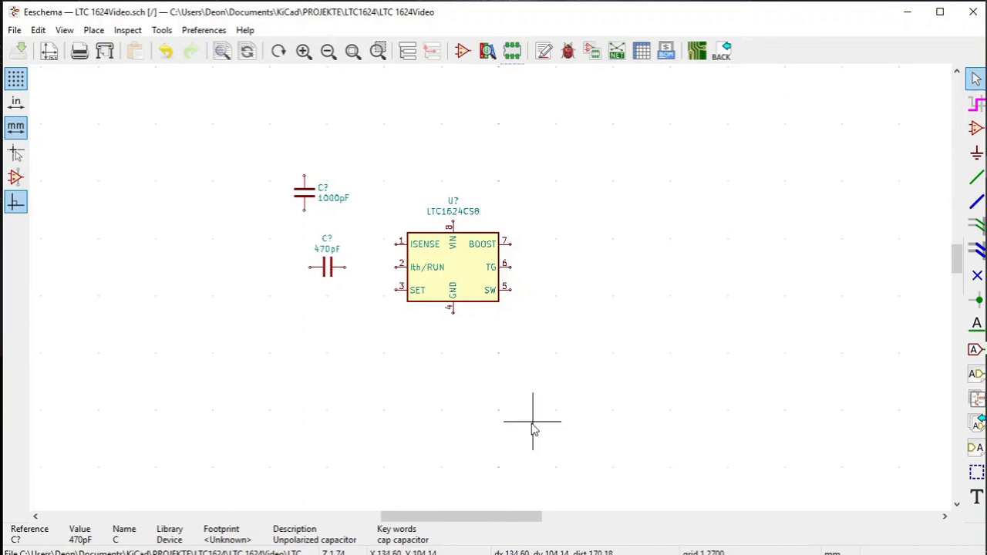
Place a third unpolarized capacitor C on the SW side of the LTC1624CS8.
{"action": "left_click", "coordinate": [976, 129]}
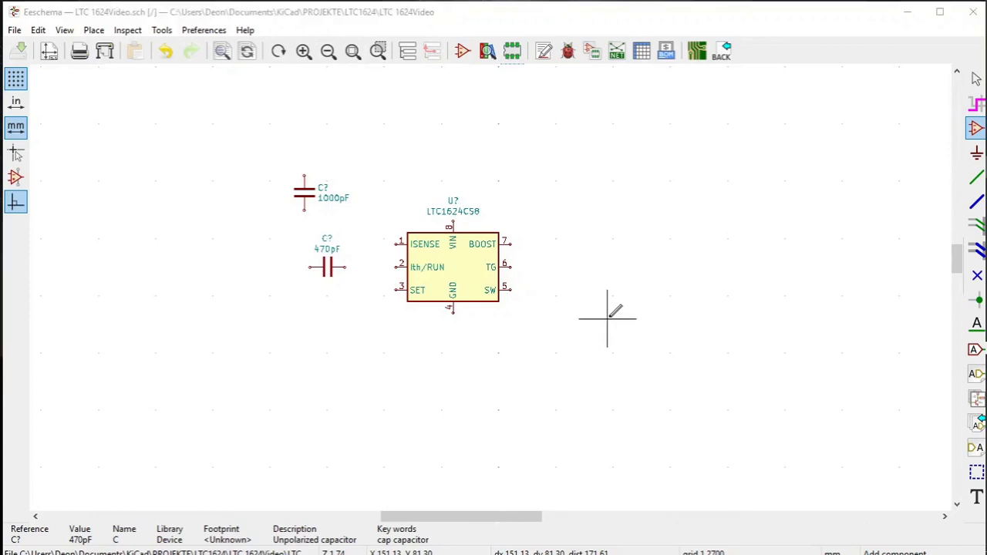
{"action": "left_click", "coordinate": [608, 318]}
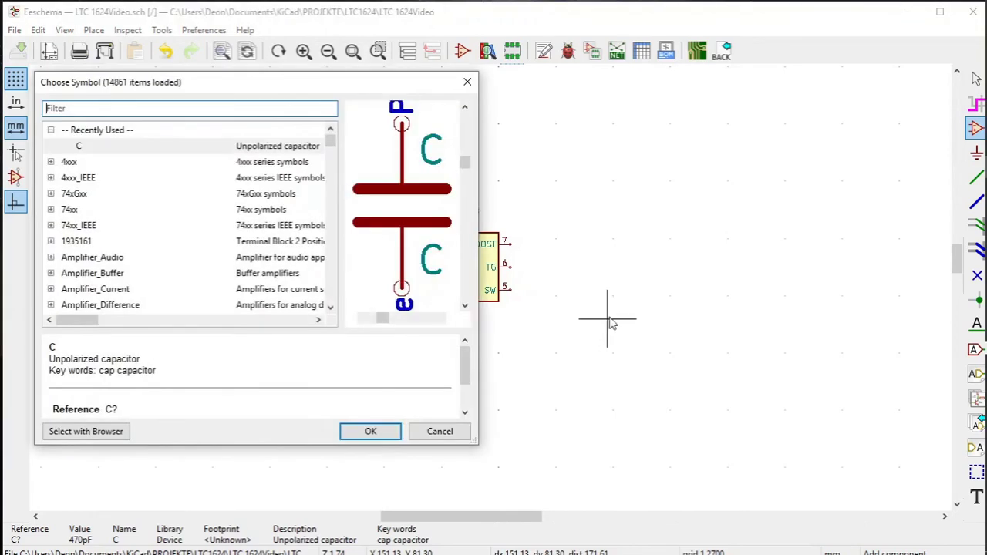
{"action": "left_click", "coordinate": [264, 145]}
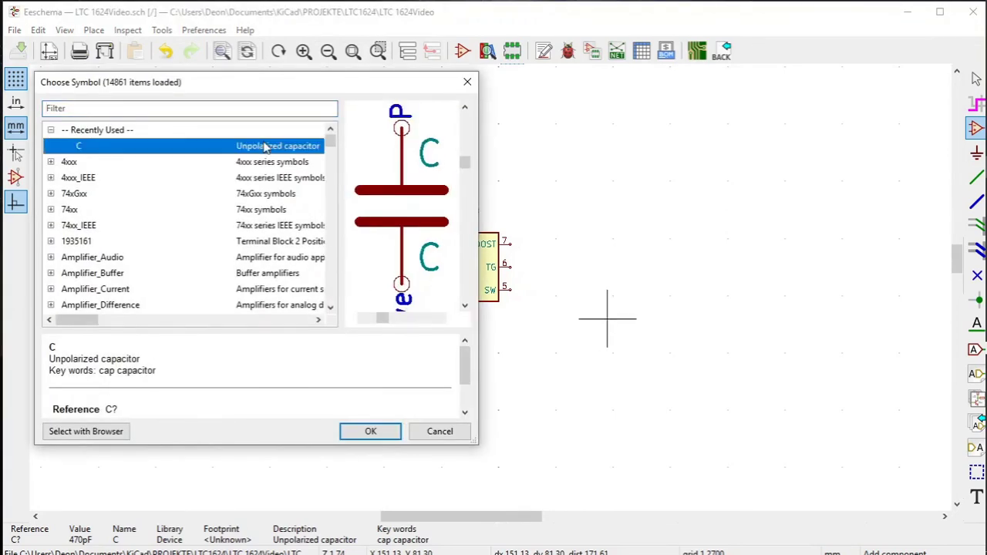
{"action": "left_click", "coordinate": [373, 432]}
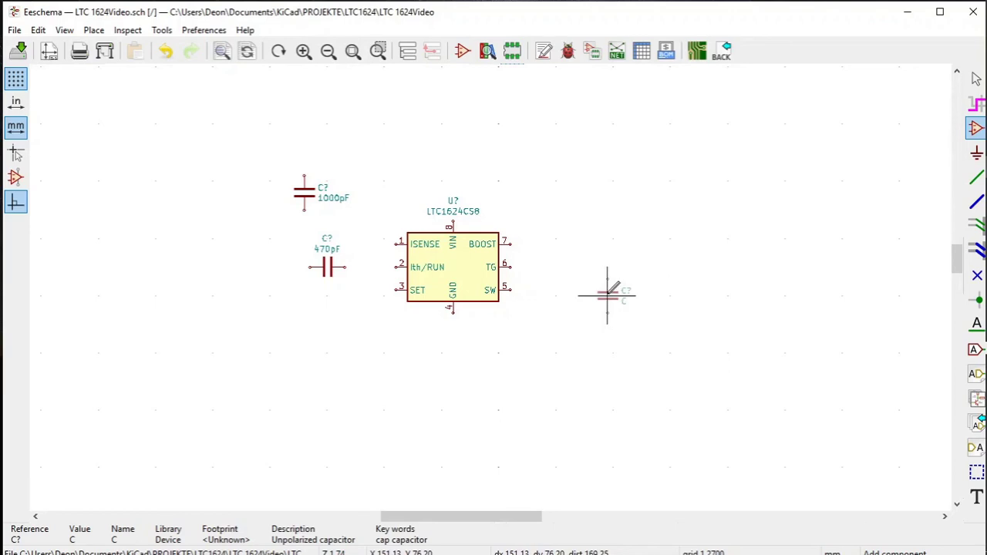
{"action": "left_click", "coordinate": [608, 295]}
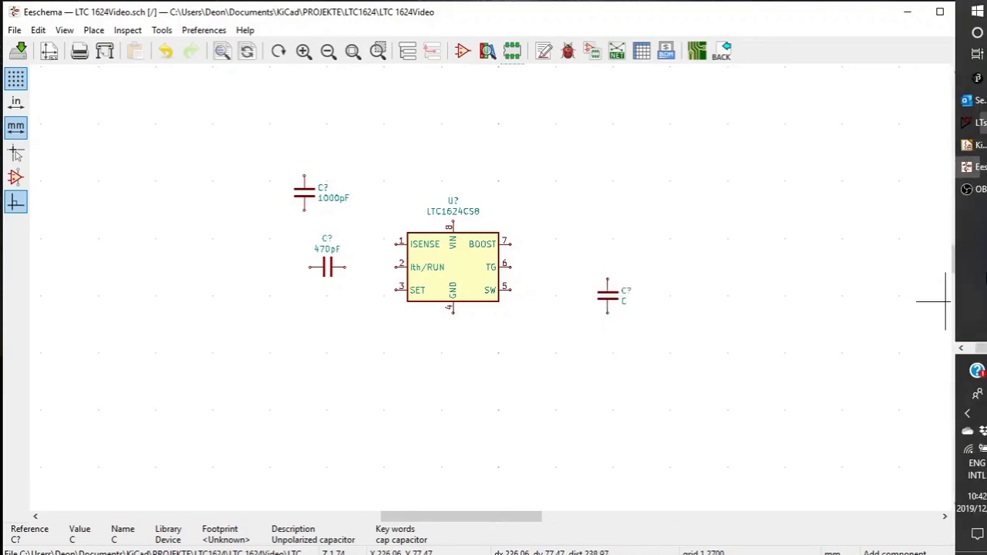
Switch to LTspice to examine the remaining capacitors around the LTC1624, and return to the Eeschema schematic.
{"action": "mouse_move", "coordinate": [977, 132]}
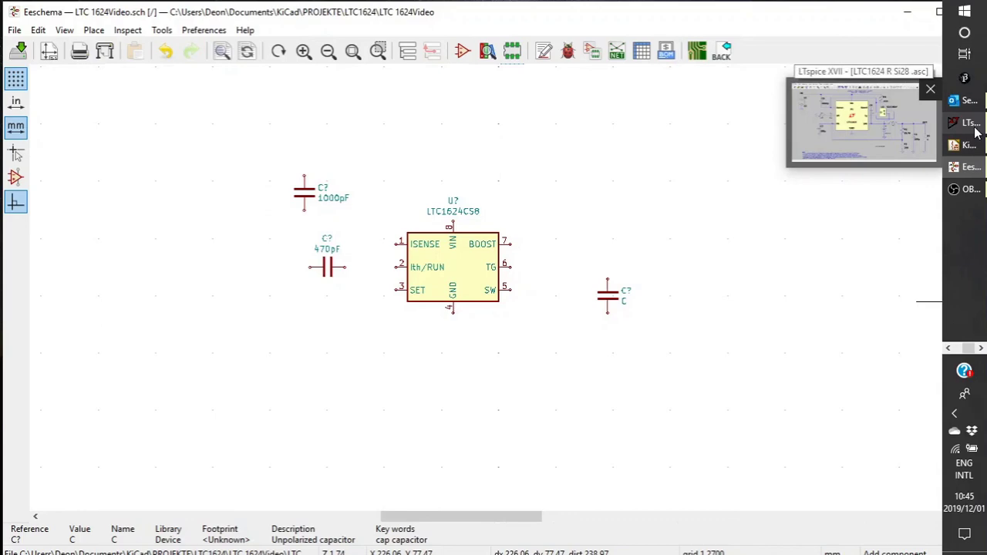
{"action": "left_click", "coordinate": [977, 132]}
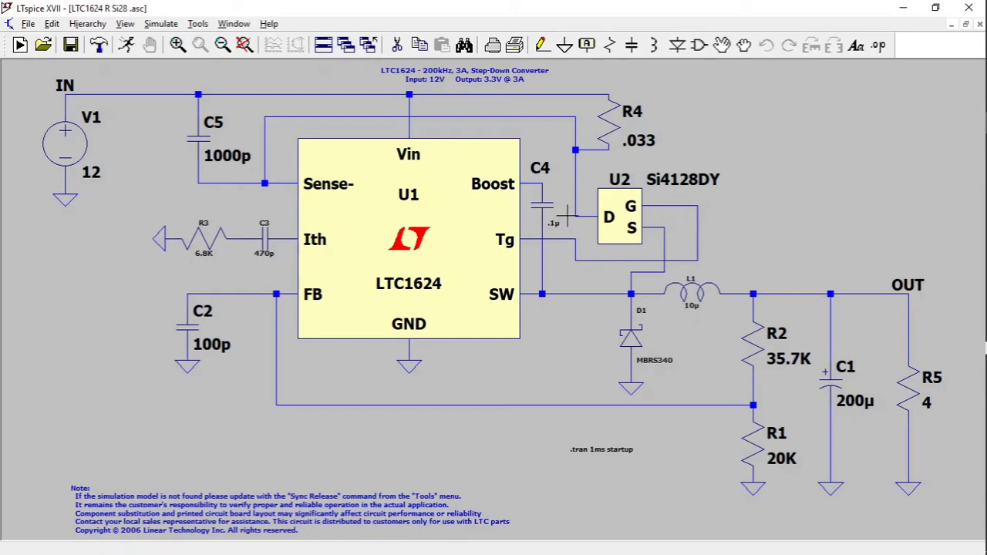
{"action": "left_click", "coordinate": [907, 12]}
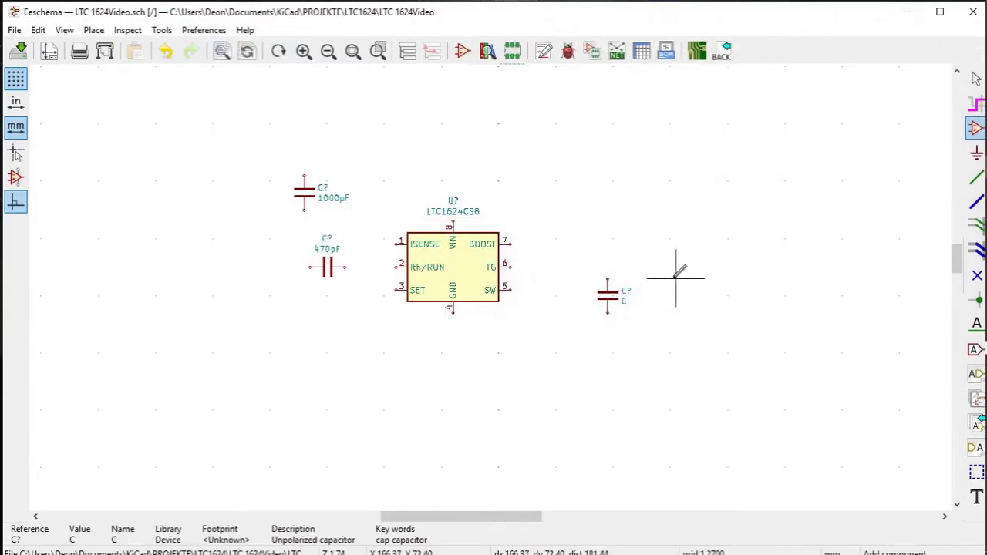
Move the third capacitor across the LTC1624CS8 to its SET side, below the 470pF capacitor.
{"action": "left_click", "coordinate": [976, 78]}
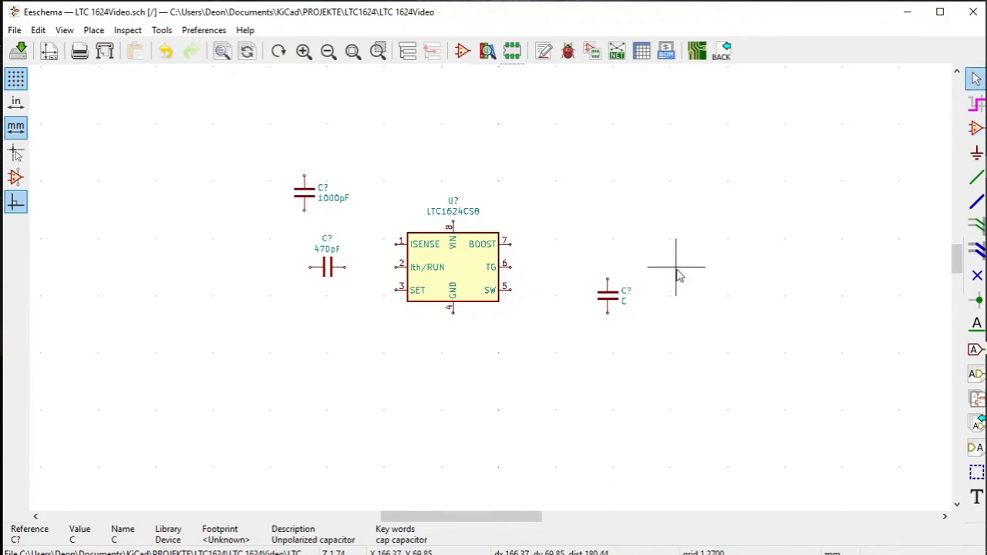
{"action": "left_click_drag", "start_coordinate": [576, 267], "coordinate": [652, 333]}
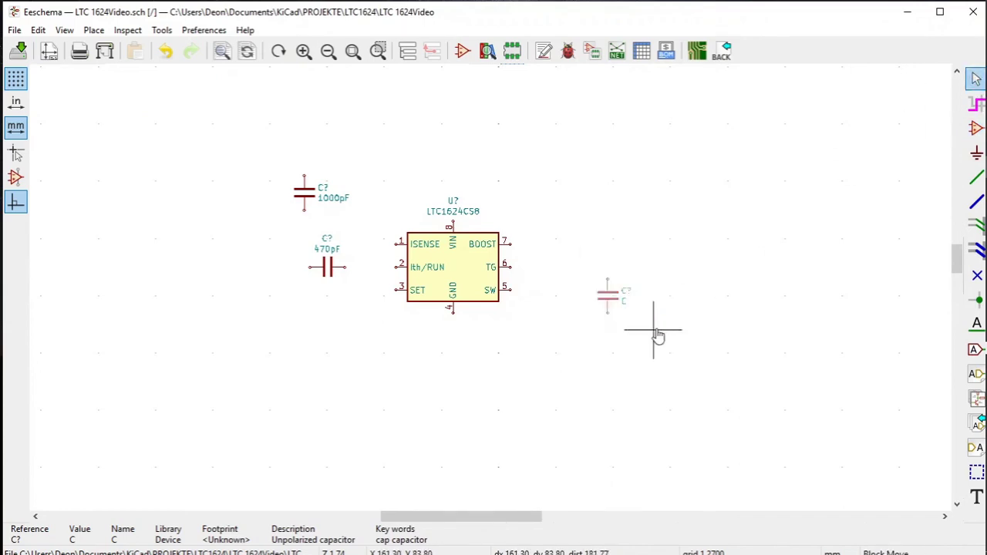
{"action": "left_click", "coordinate": [368, 370]}
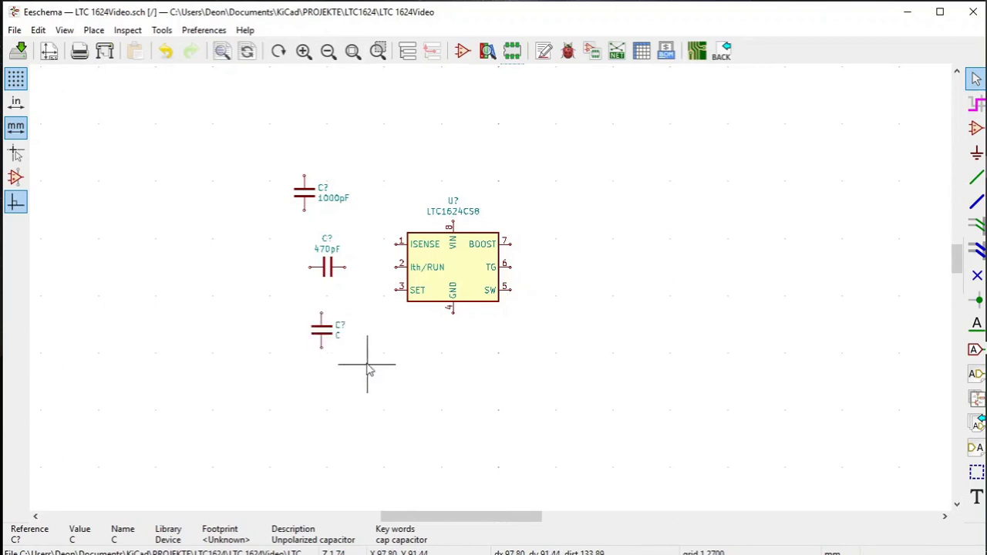
Set the value of the capacitor below the 470pF one to 100pF and save the schematic.
{"action": "right_click", "coordinate": [325, 335]}
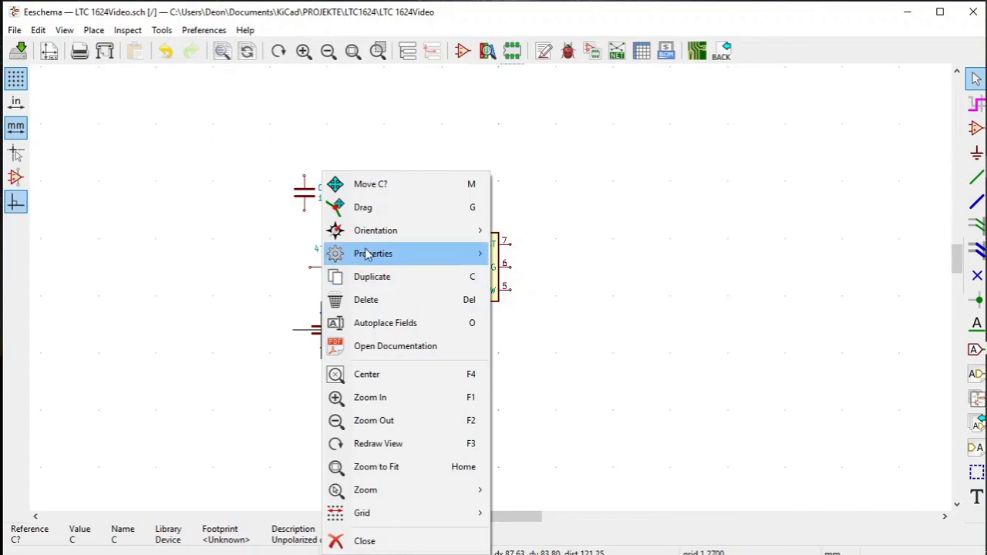
{"action": "mouse_move", "coordinate": [368, 255]}
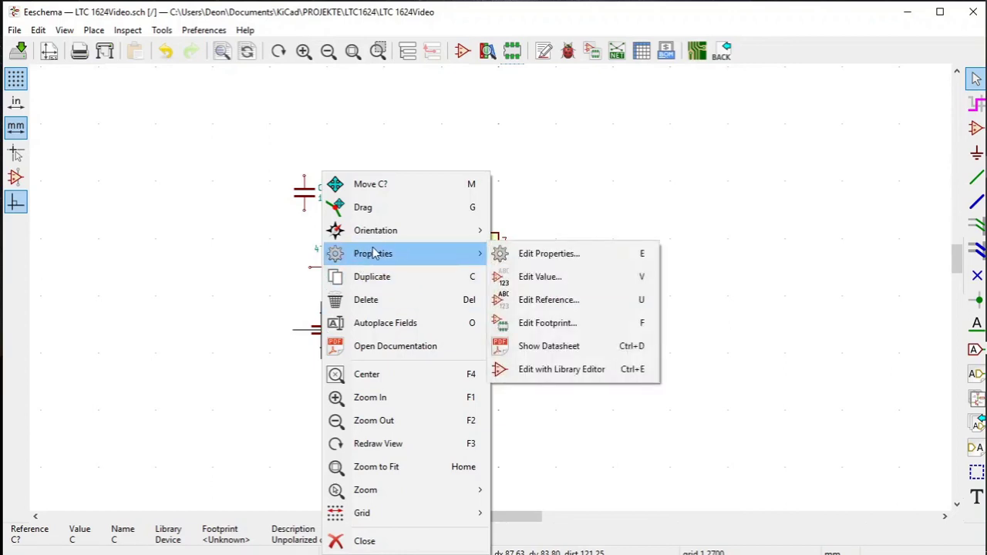
{"action": "left_click", "coordinate": [552, 288]}
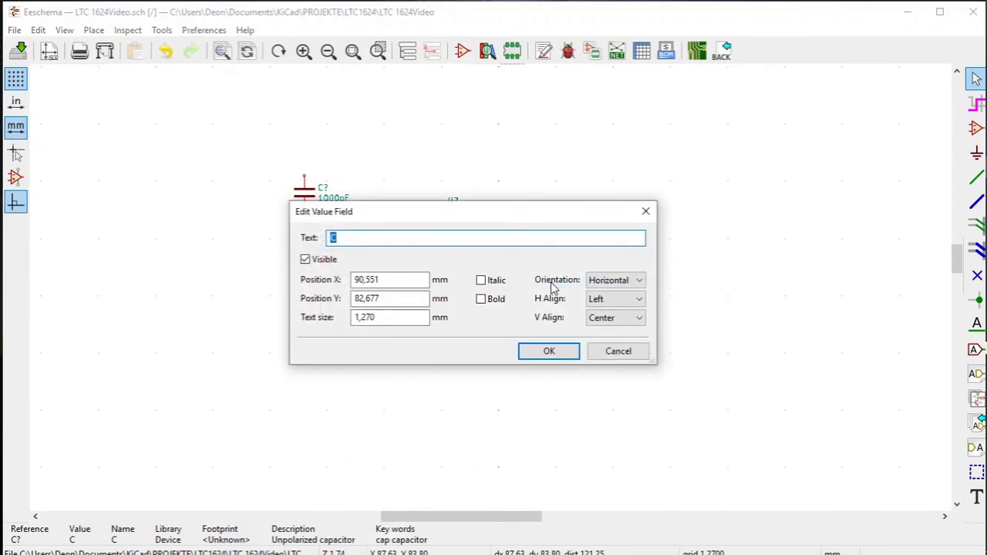
{"action": "type", "text": "100pF"}
{"action": "left_click", "coordinate": [552, 353]}
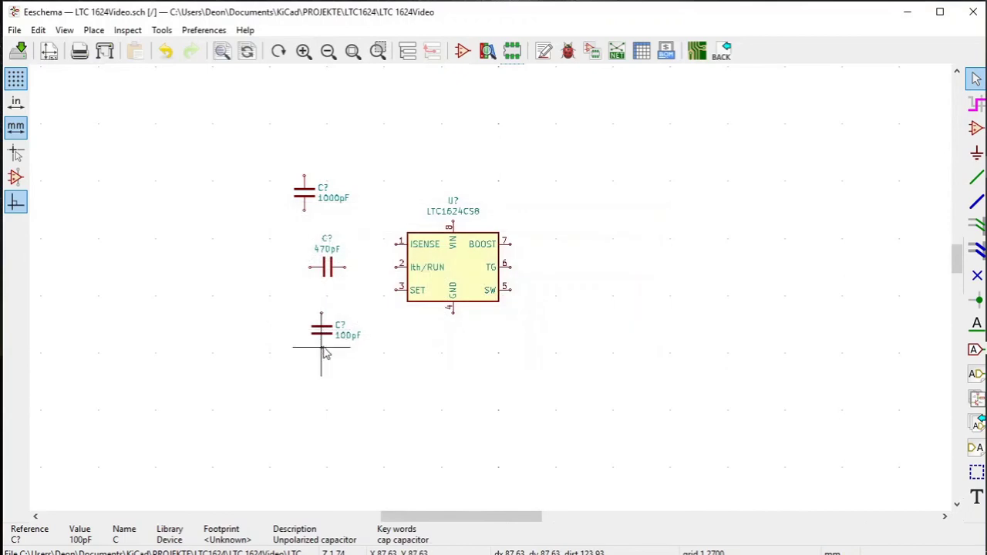
{"action": "left_click", "coordinate": [20, 51]}
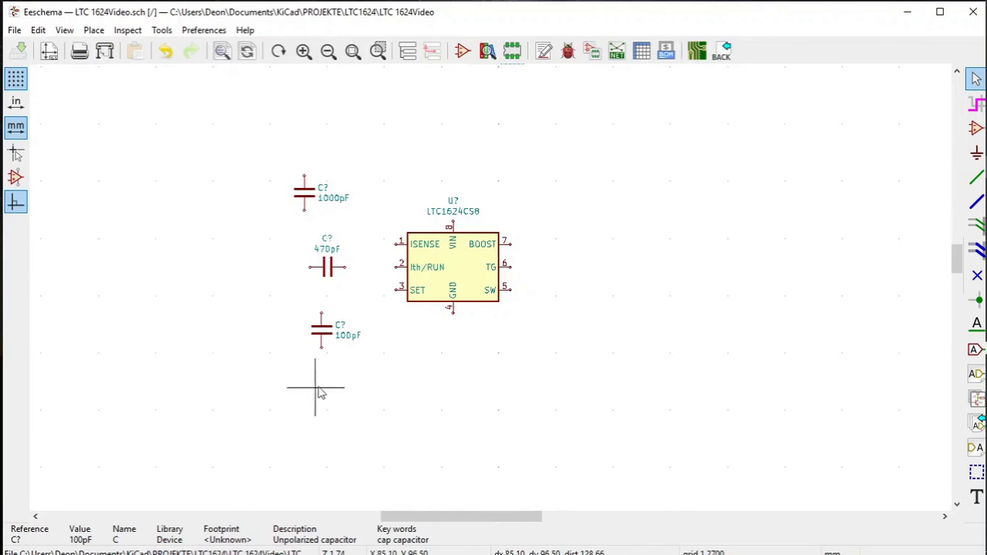
{"action": "key", "text": "Home"}
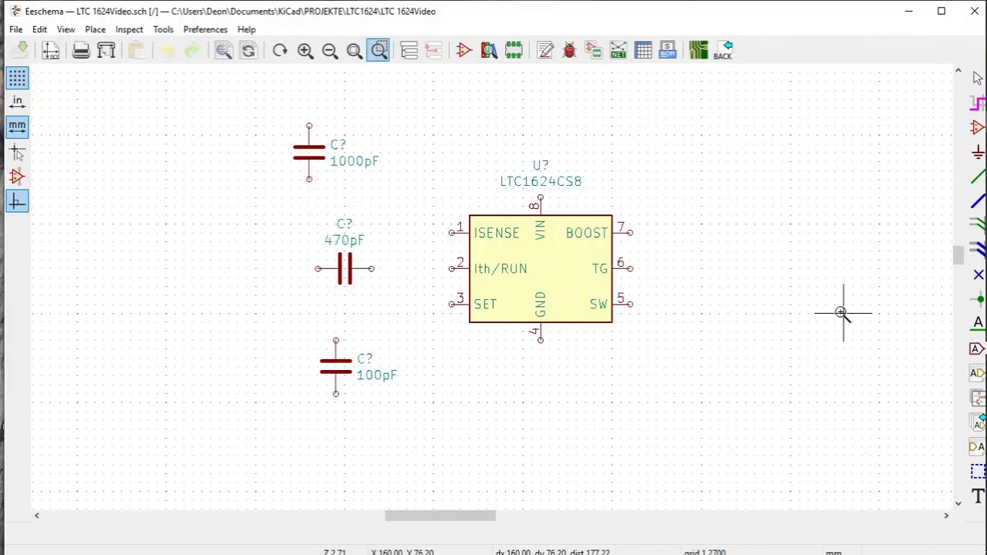